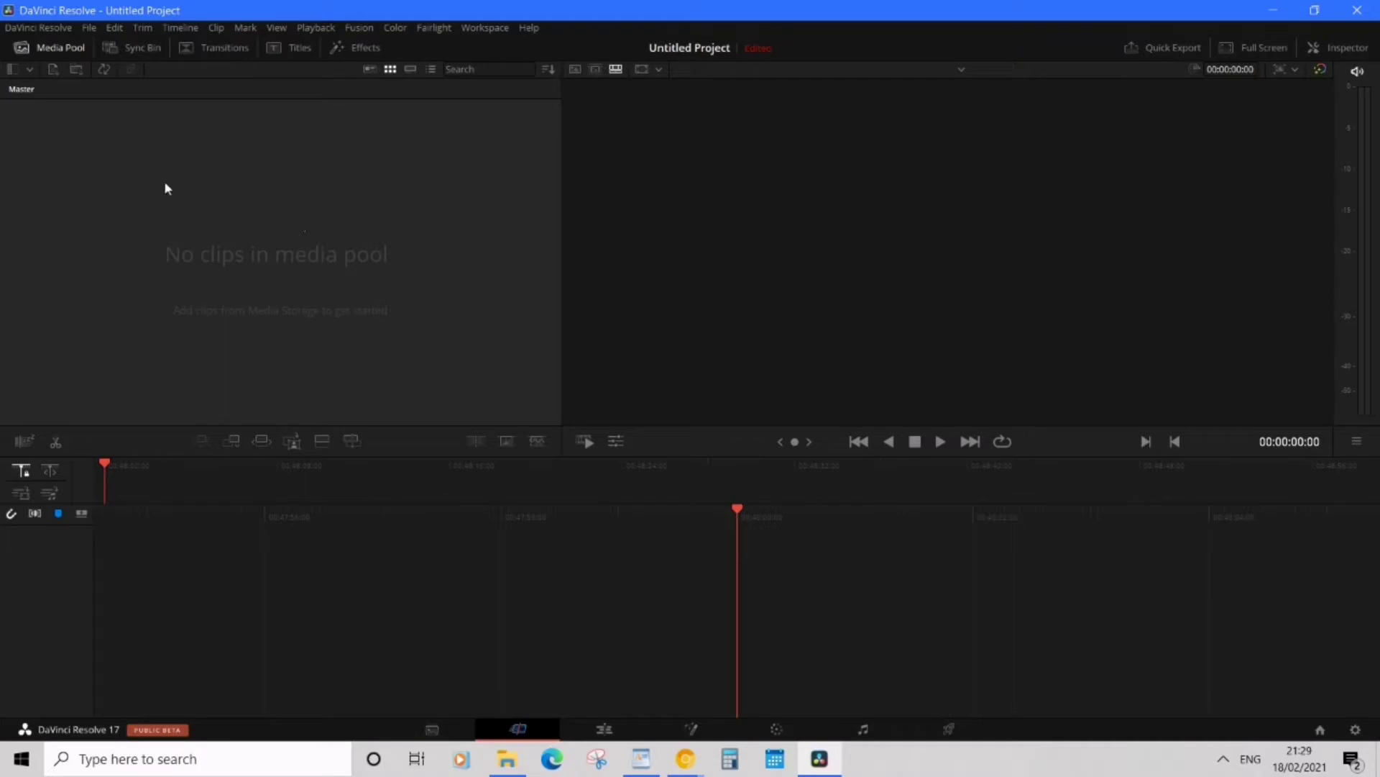
Import Pexels Videos 2099568 into the Media Pool and change the project frame rate to match it
{"action": "right_click", "coordinate": [208, 209]}
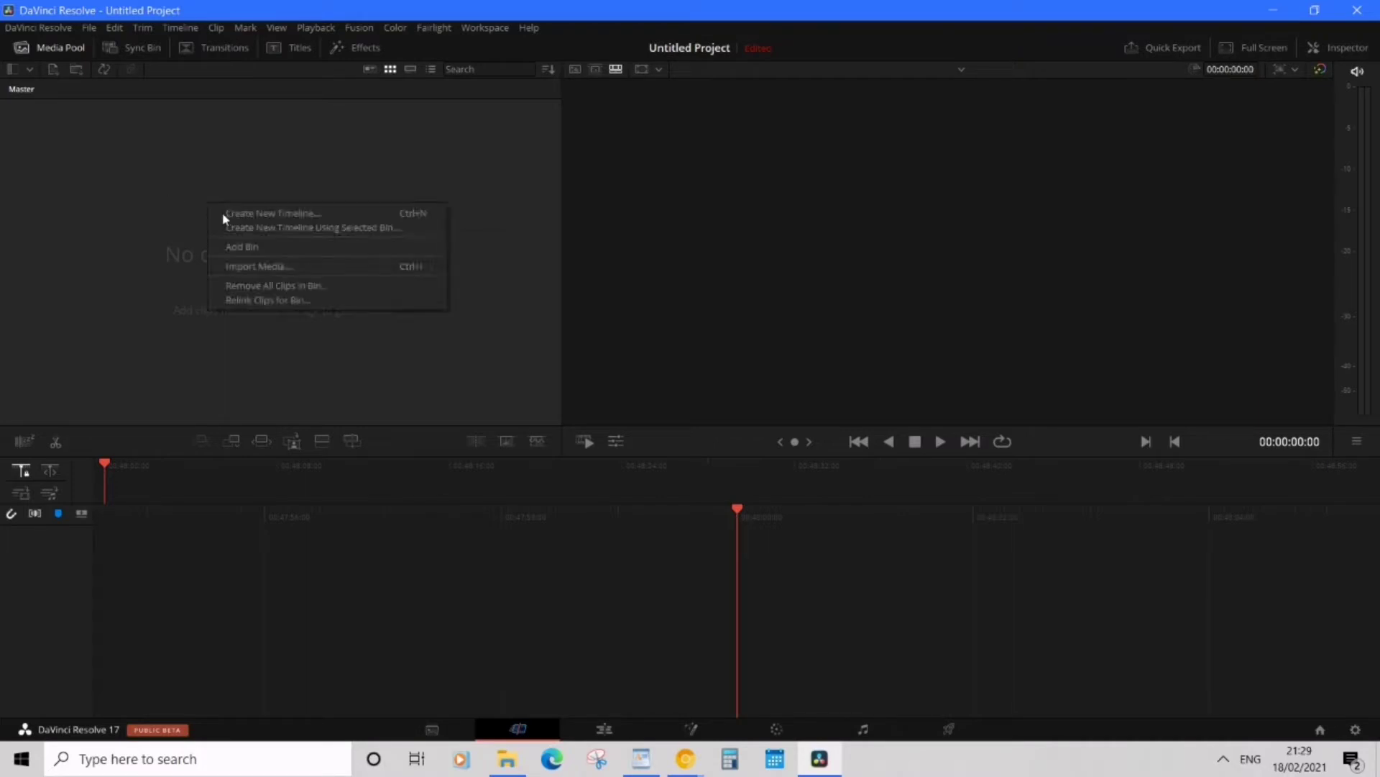
{"action": "left_click", "coordinate": [280, 260]}
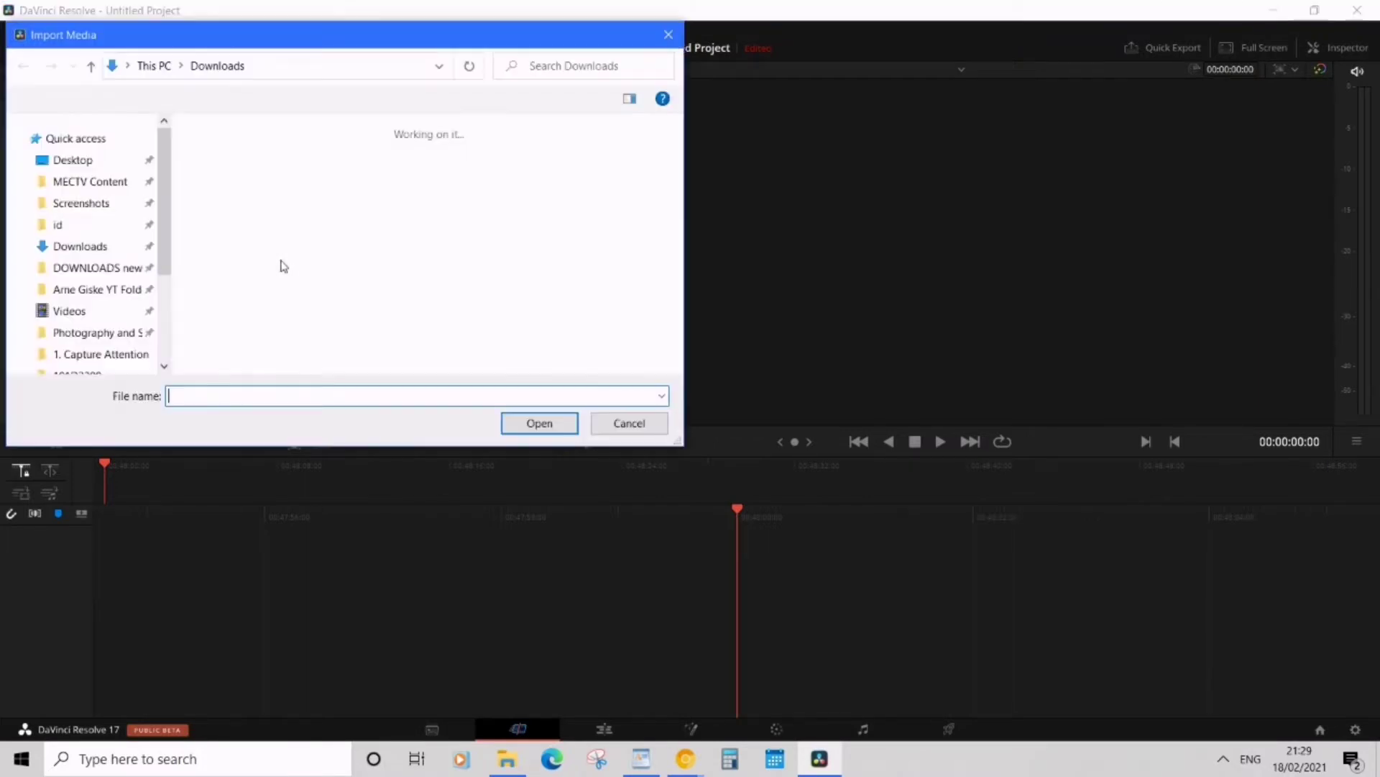
{"action": "left_click", "coordinate": [255, 189]}
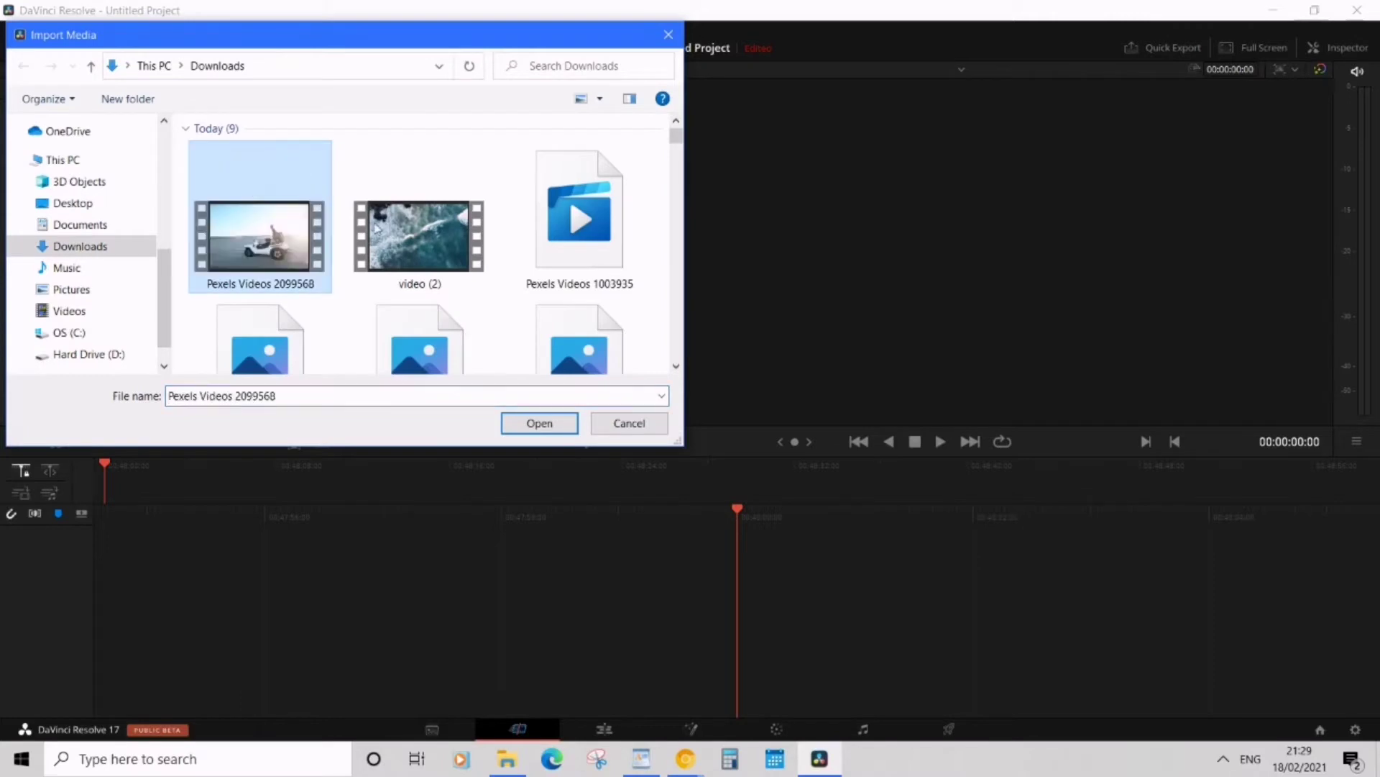
{"action": "left_click", "coordinate": [508, 424]}
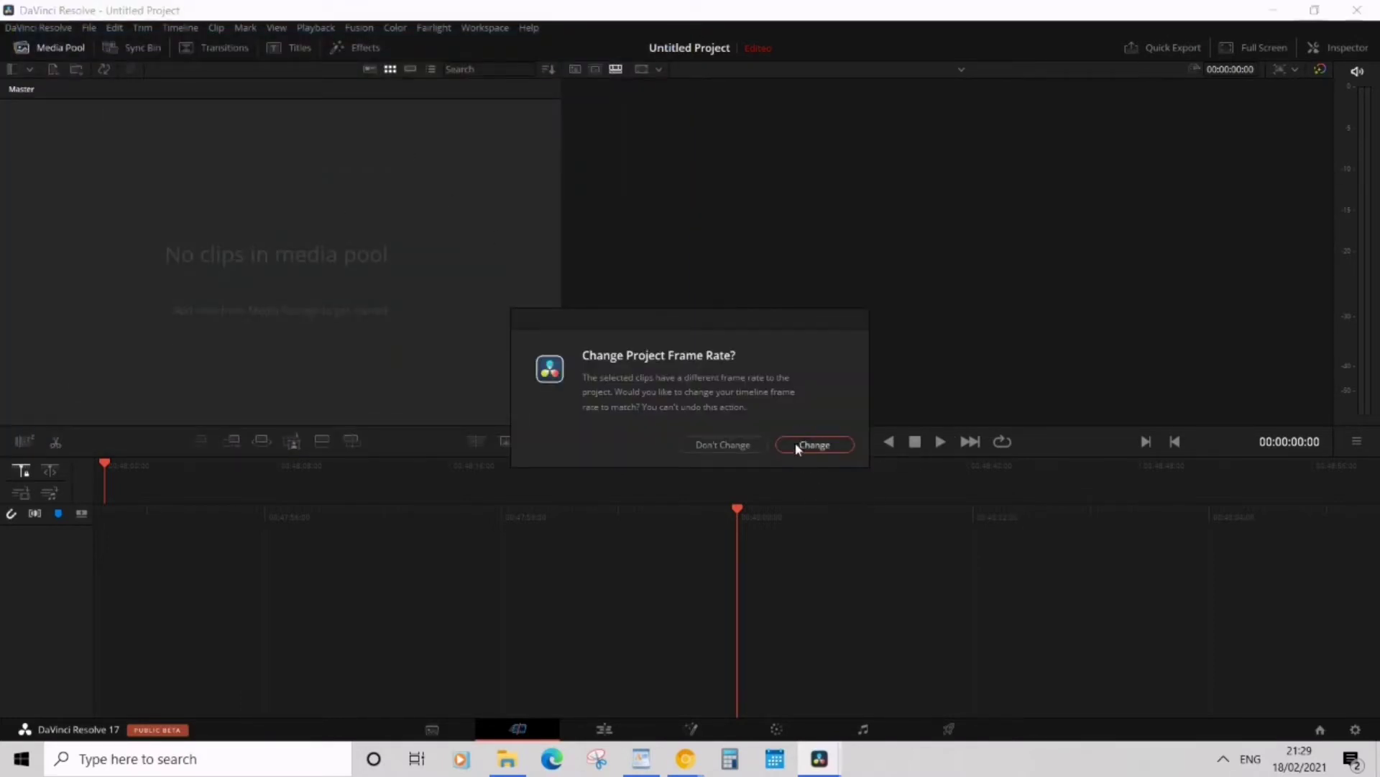
{"action": "left_click", "coordinate": [797, 444]}
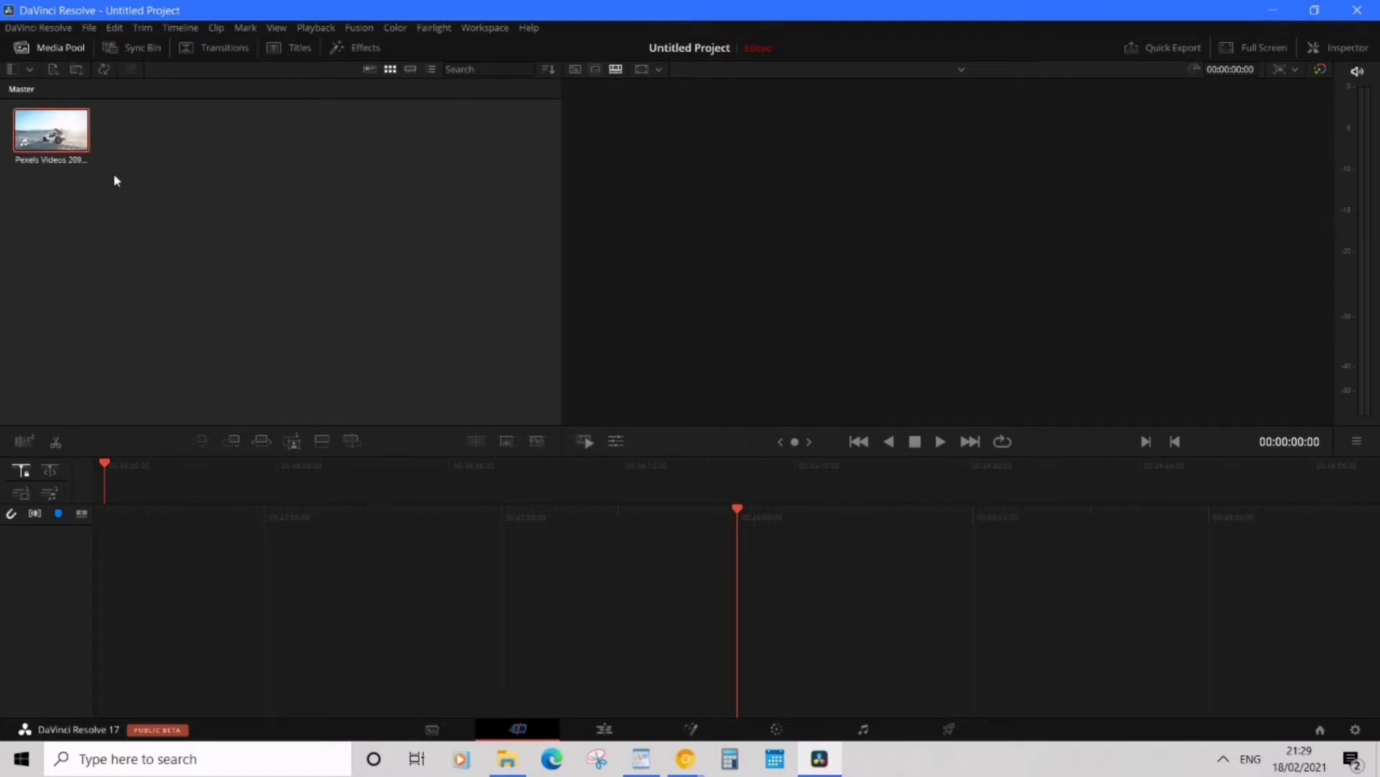
Put the Pexels Videos 2099568.mp4 clip on Timeline 1, scrub through it, and switch to the Edit page
{"action": "left_click_drag", "start_coordinate": [58, 134], "coordinate": [765, 600]}
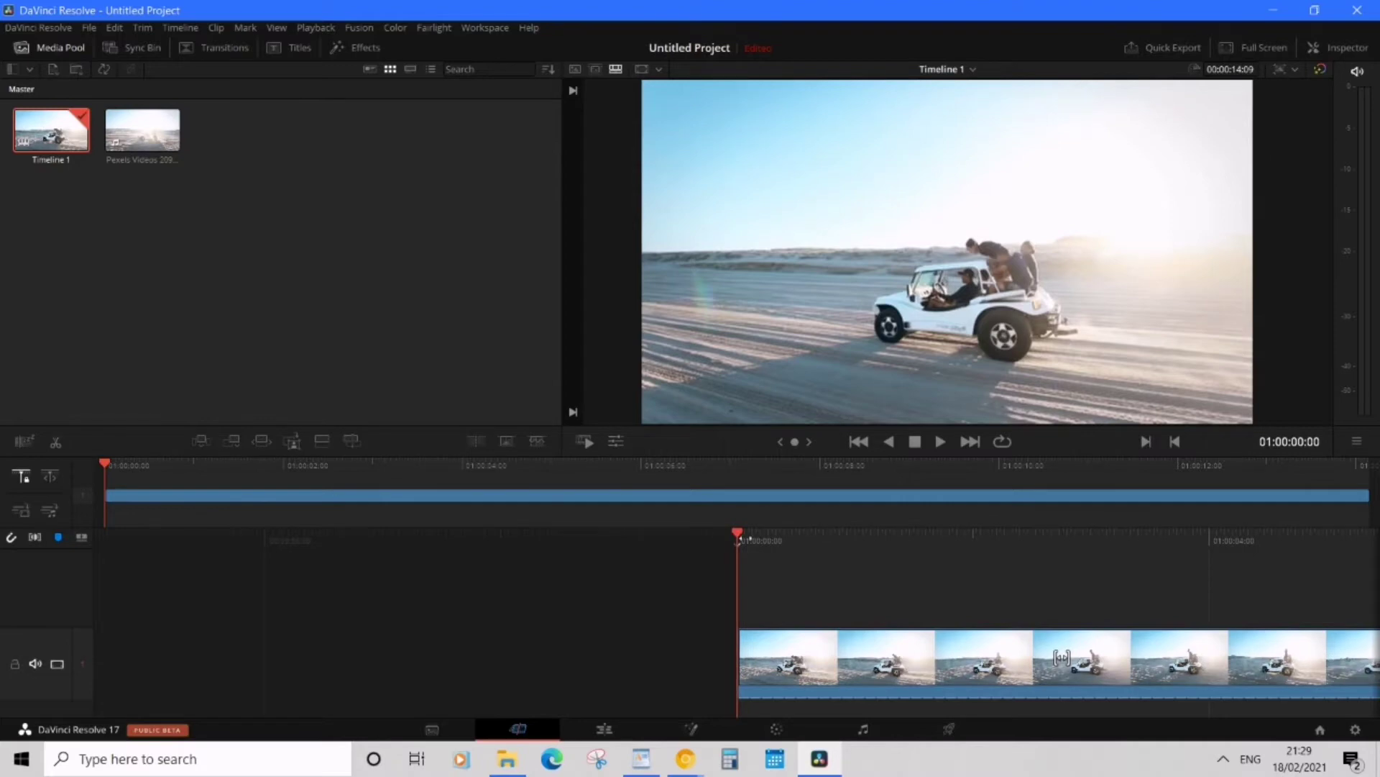
{"action": "left_click_drag", "start_coordinate": [1062, 656], "coordinate": [913, 657]}
{"action": "left_click", "coordinate": [621, 727]}
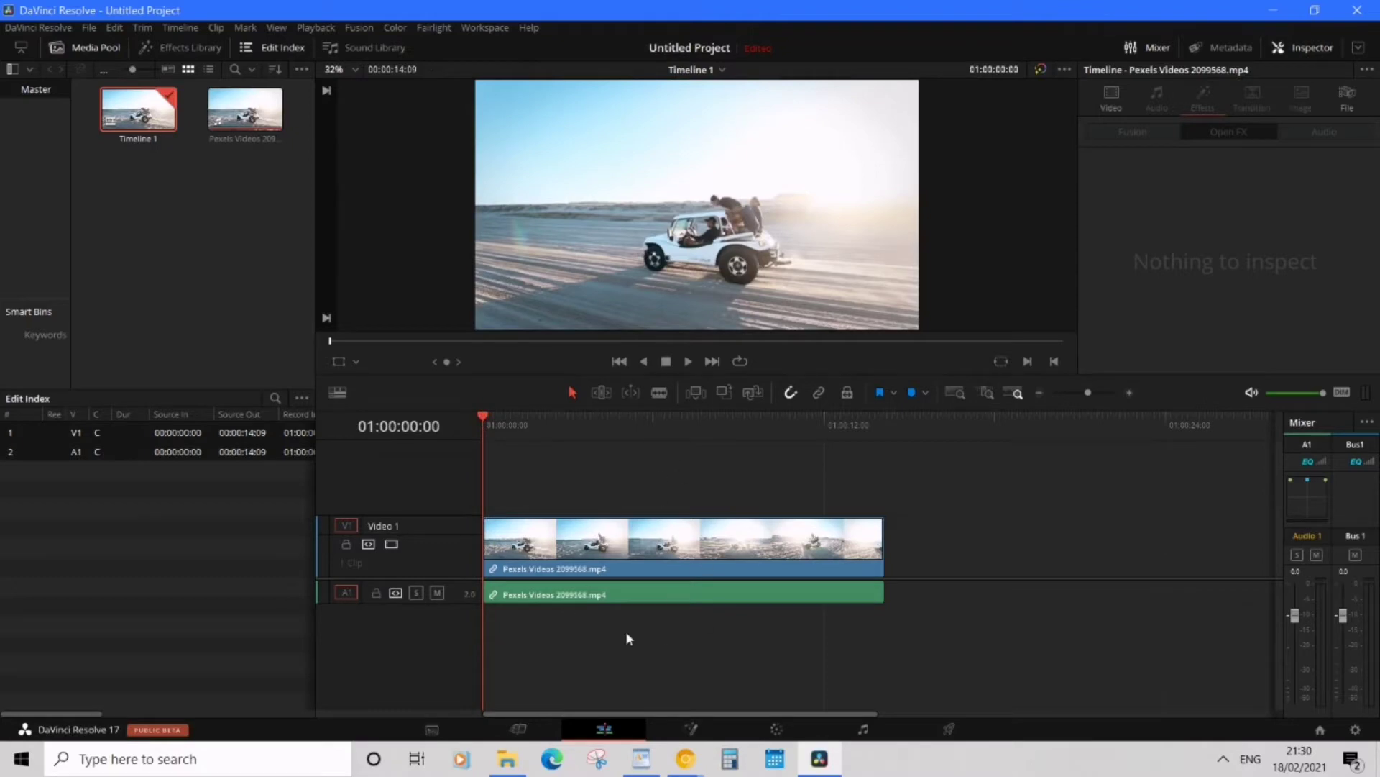
Scrub the playhead forward along the ruler toward 01:00:05:04
{"action": "left_click_drag", "start_coordinate": [485, 423], "coordinate": [627, 423]}
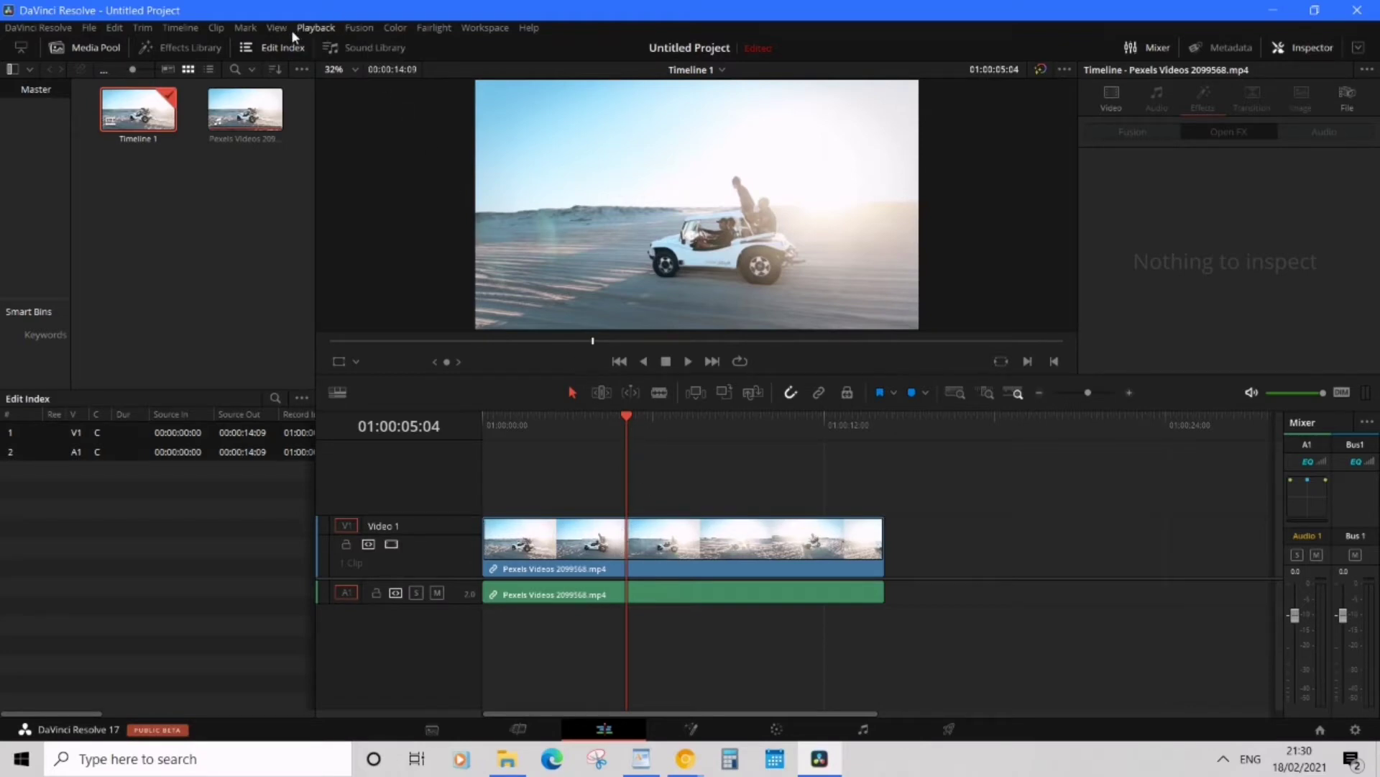
Razor the clip at 01:00:05:04 and 01:00:07:08, then select the short middle video-and-audio piece
{"action": "left_click", "coordinate": [182, 28]}
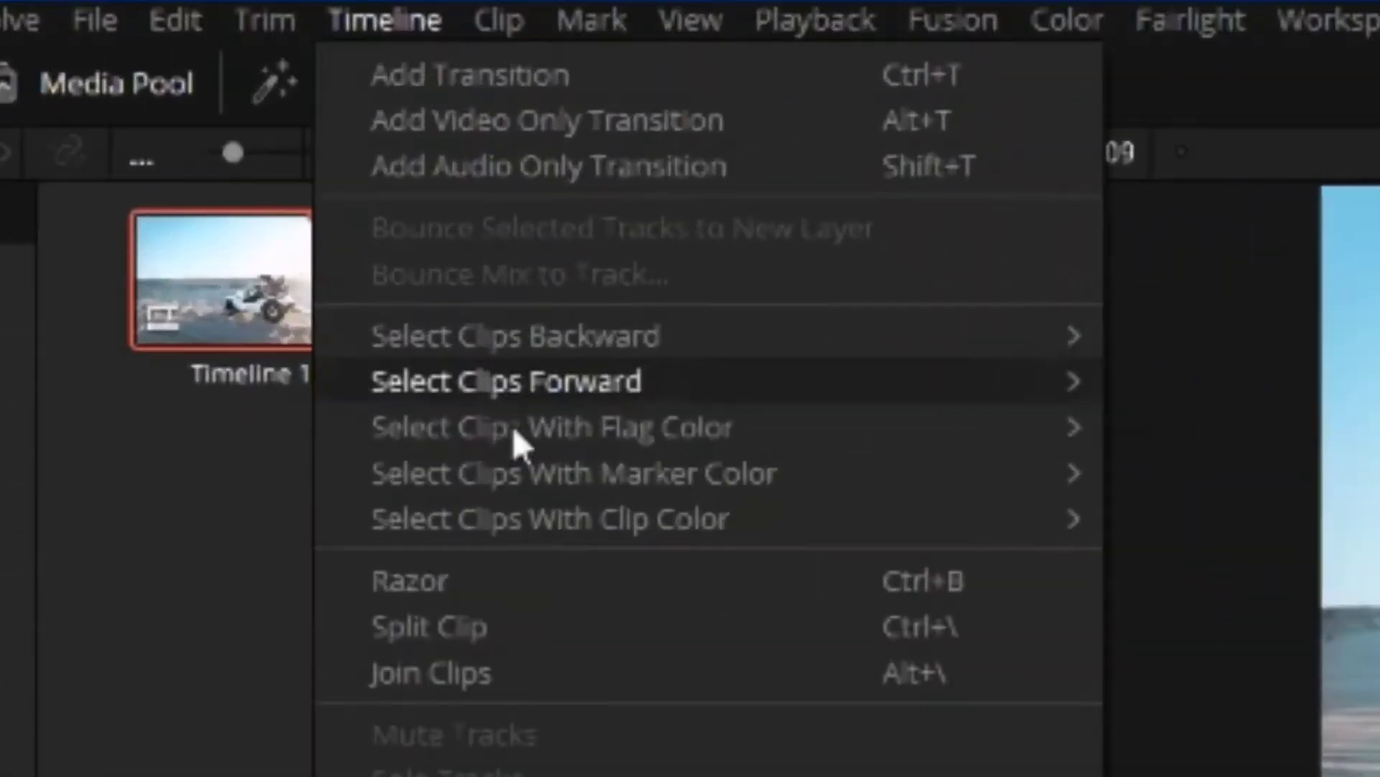
{"action": "left_click", "coordinate": [394, 584]}
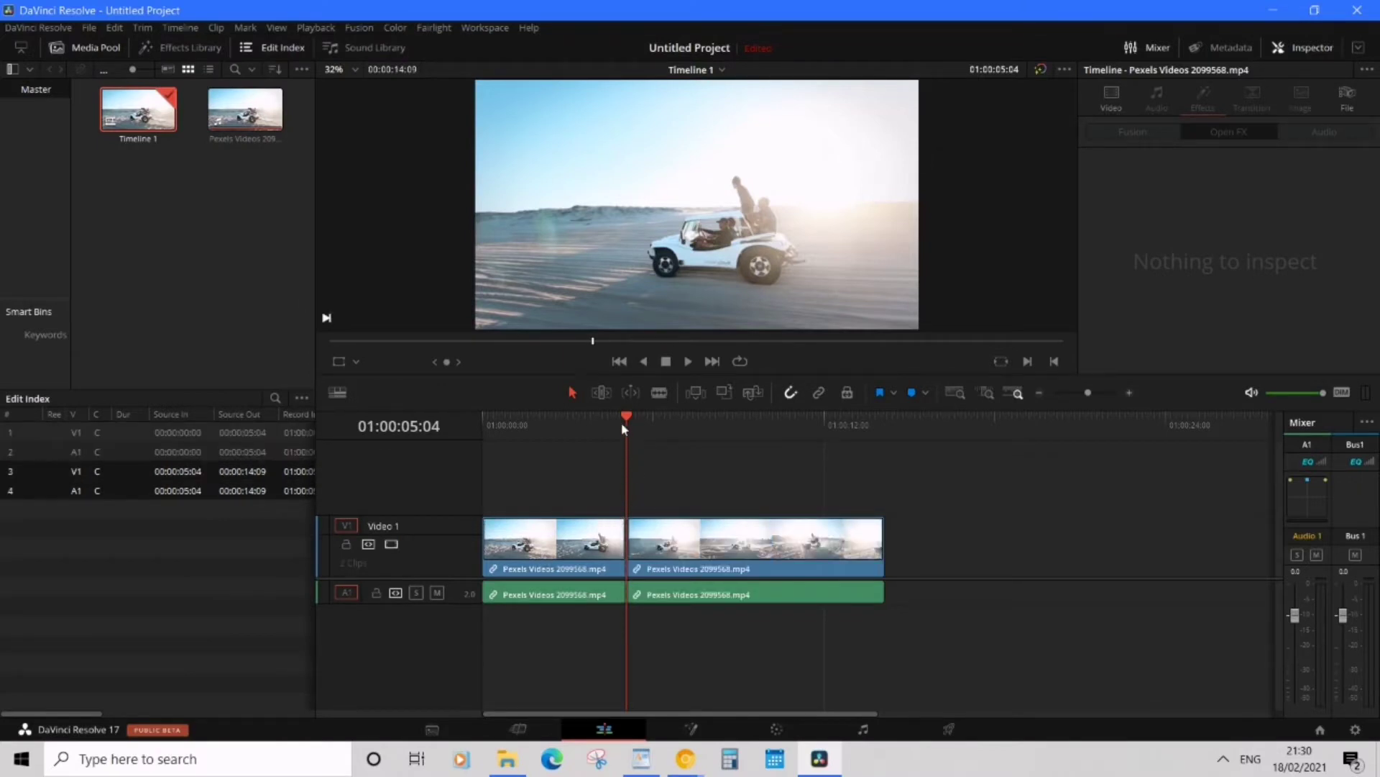
{"action": "left_click_drag", "start_coordinate": [632, 417], "coordinate": [680, 421]}
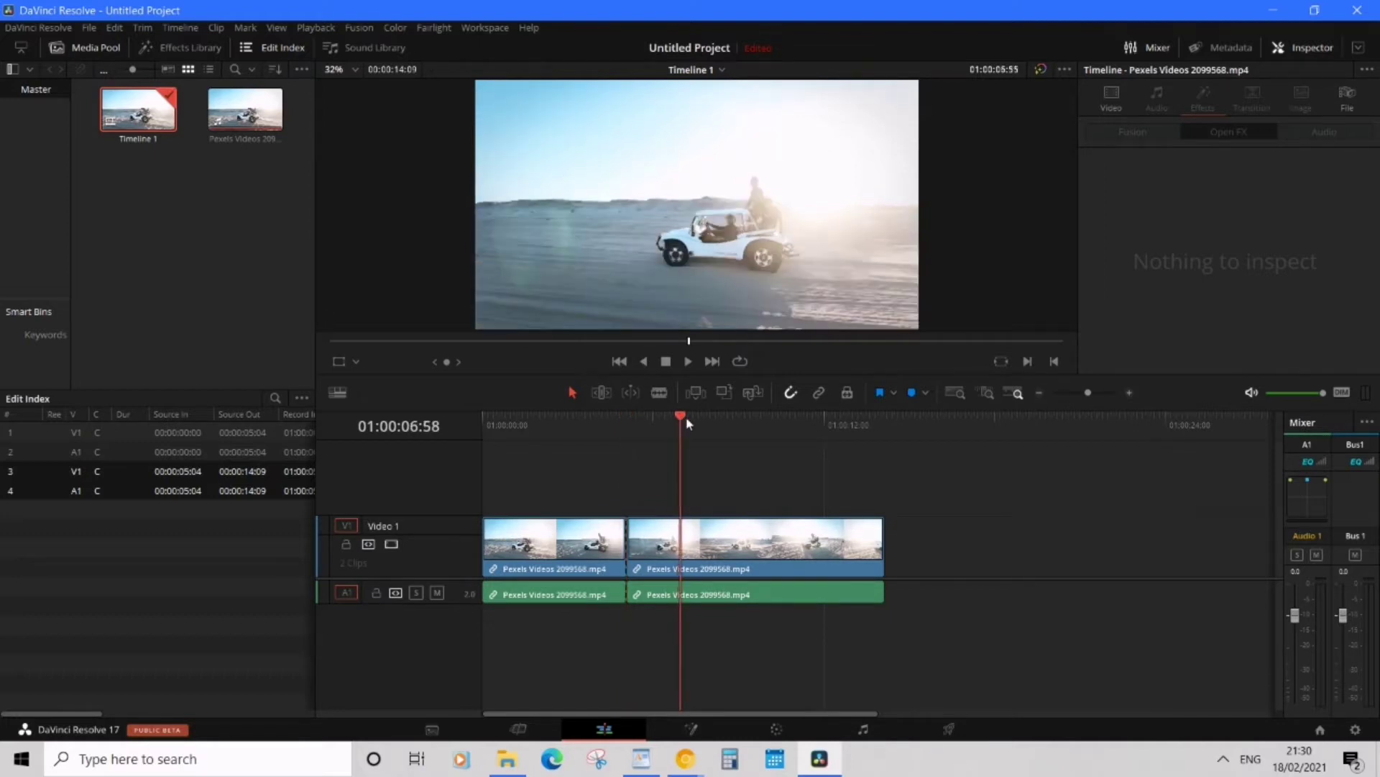
{"action": "left_click", "coordinate": [686, 416]}
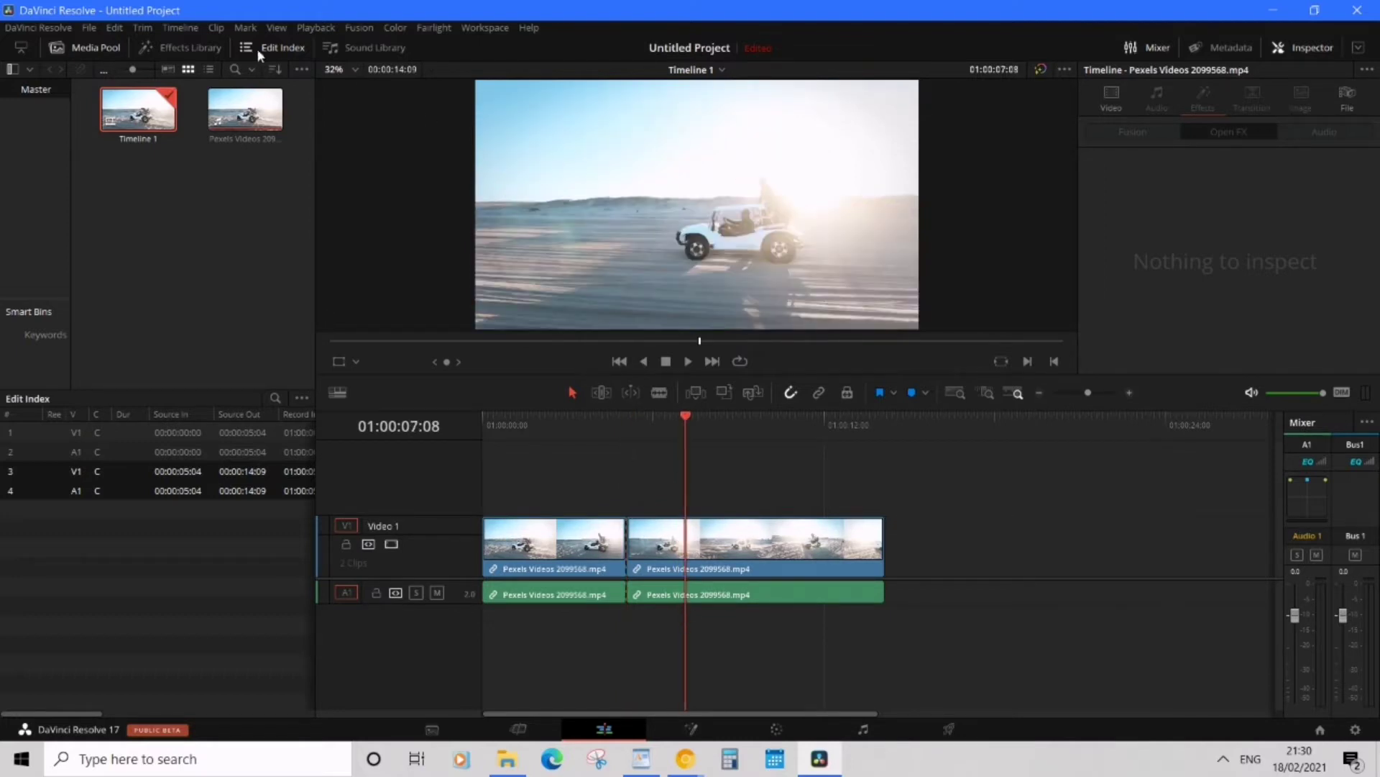
{"action": "left_click", "coordinate": [199, 27]}
{"action": "left_click", "coordinate": [198, 26]}
{"action": "left_click", "coordinate": [215, 27]}
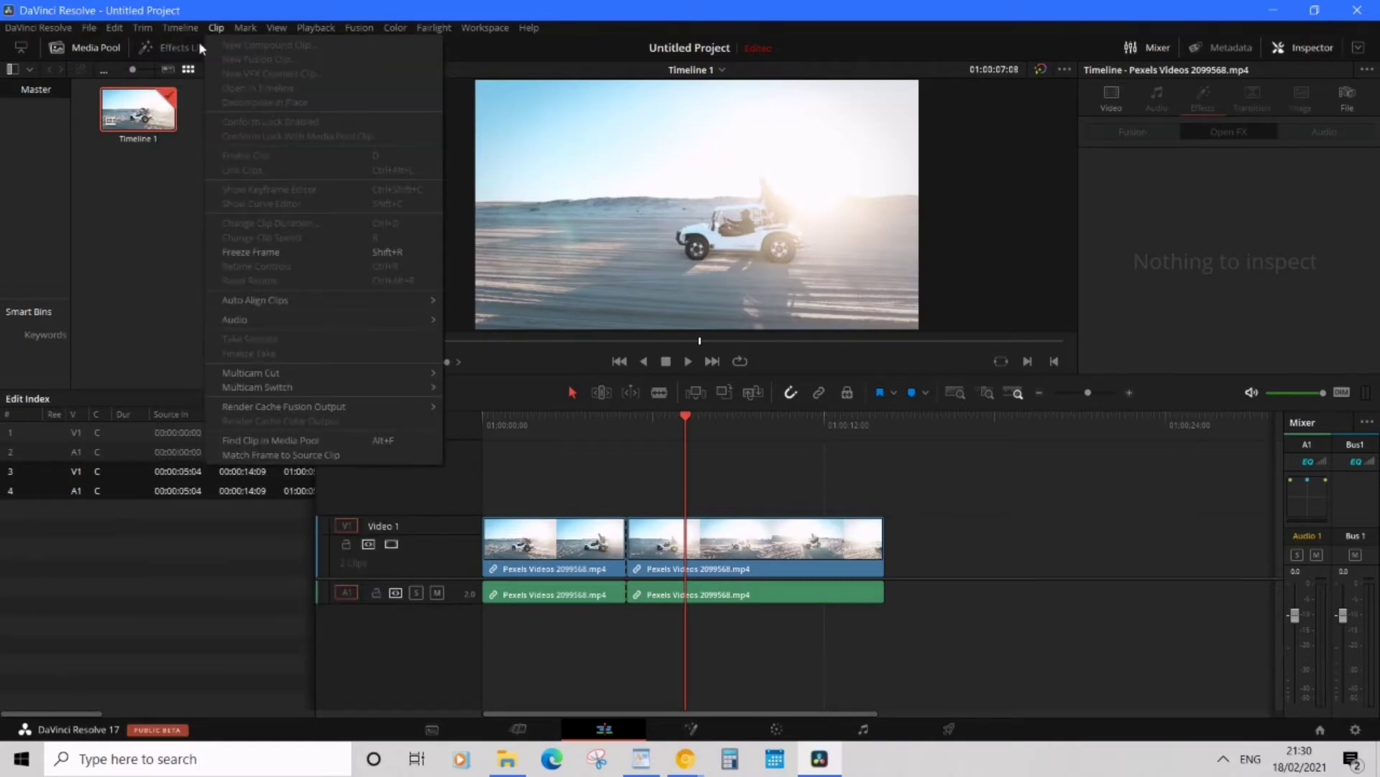
{"action": "left_click", "coordinate": [217, 203]}
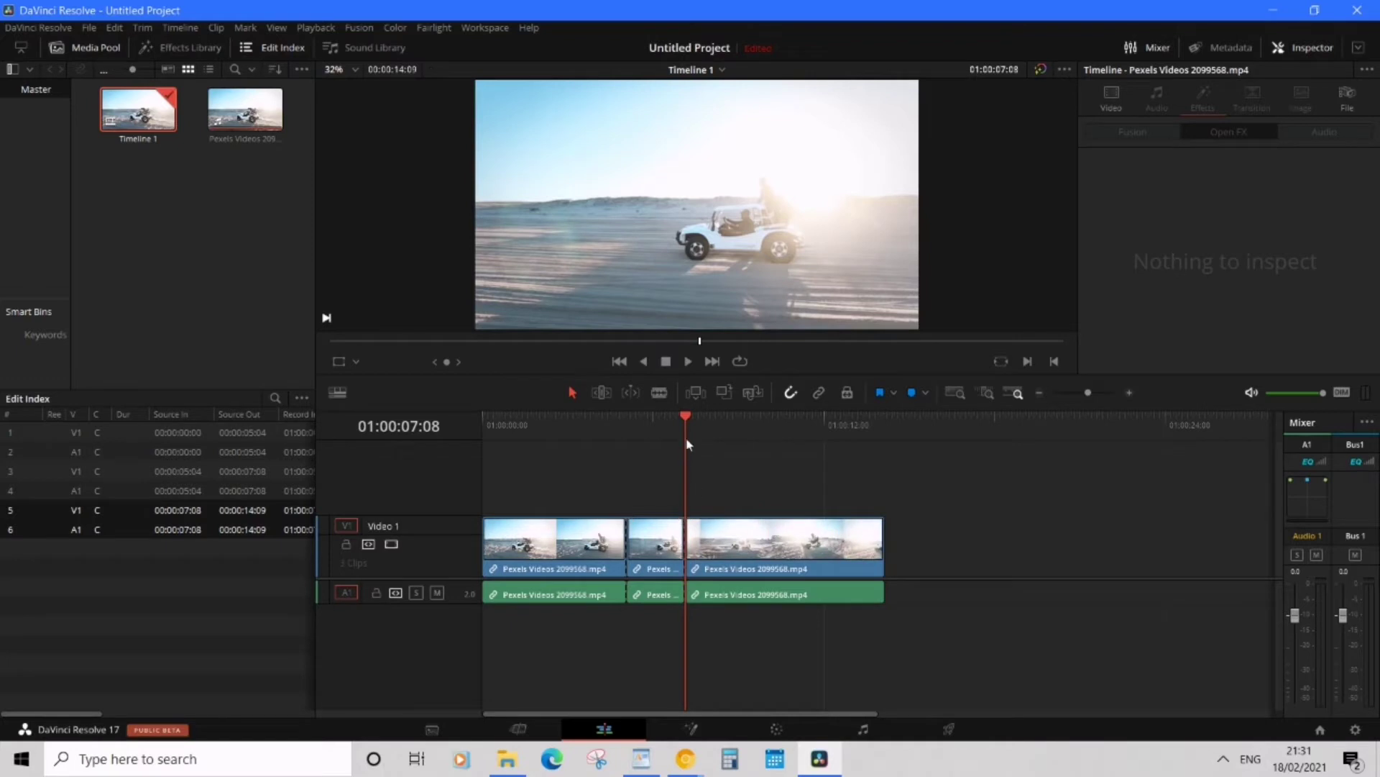
{"action": "left_click_drag", "start_coordinate": [687, 424], "coordinate": [712, 422]}
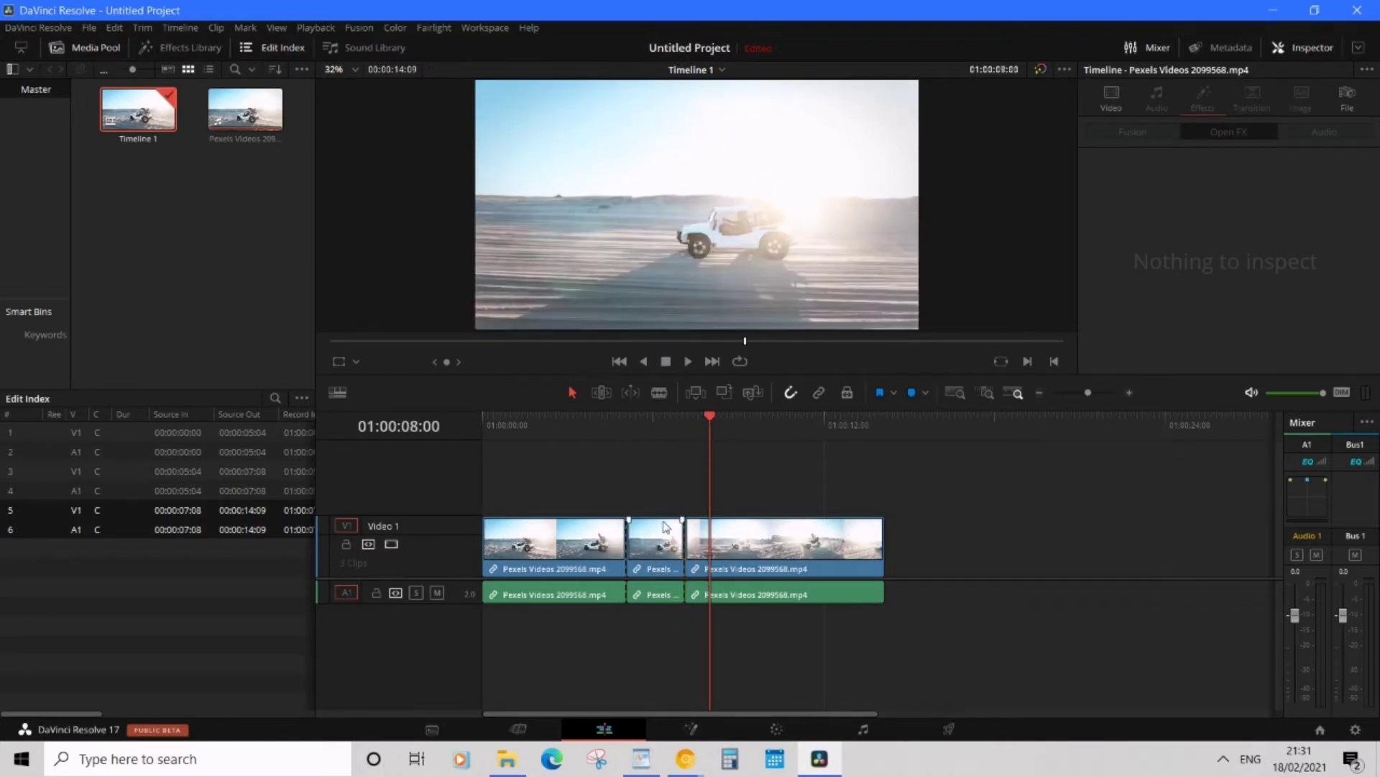
{"action": "left_click_drag", "start_coordinate": [657, 661], "coordinate": [653, 496]}
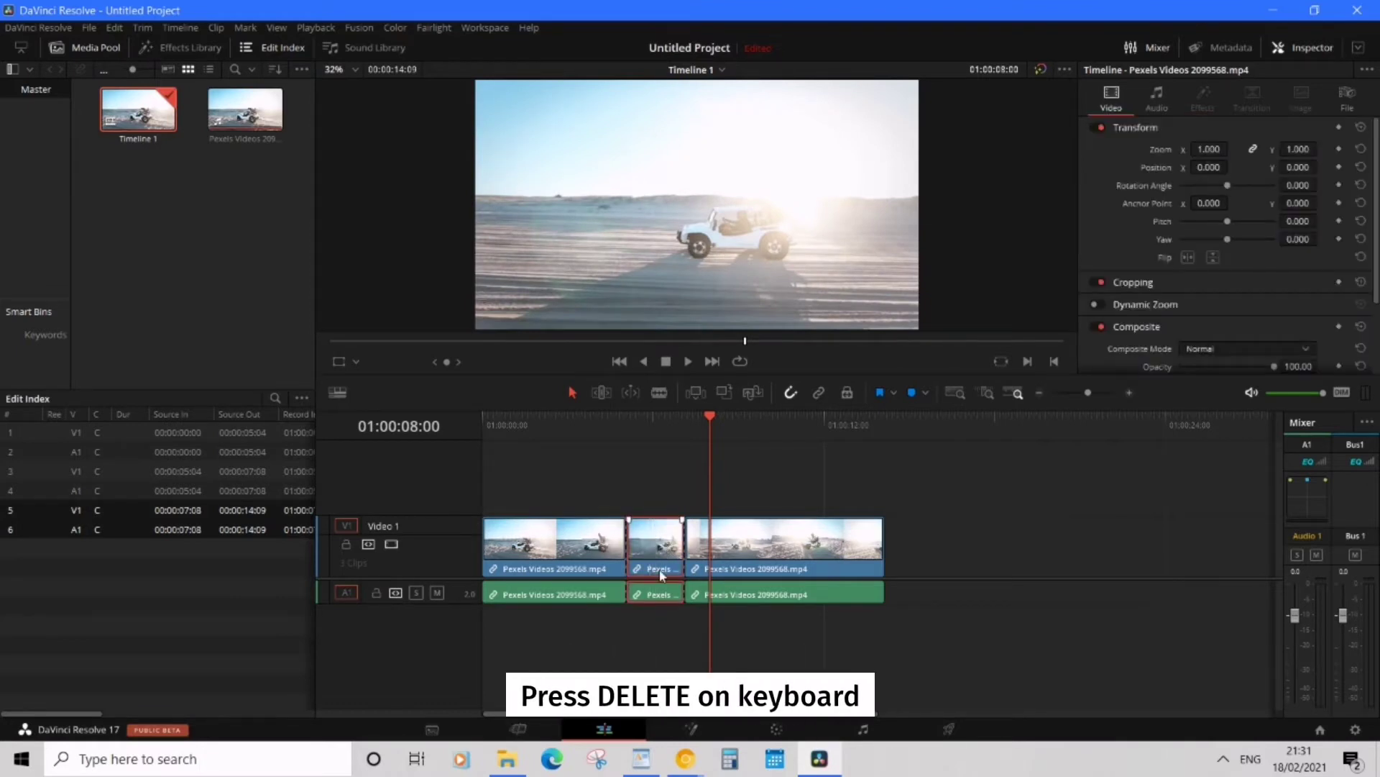
Delete the selected middle piece so the two remaining clips close up
{"action": "key", "text": "Delete"}
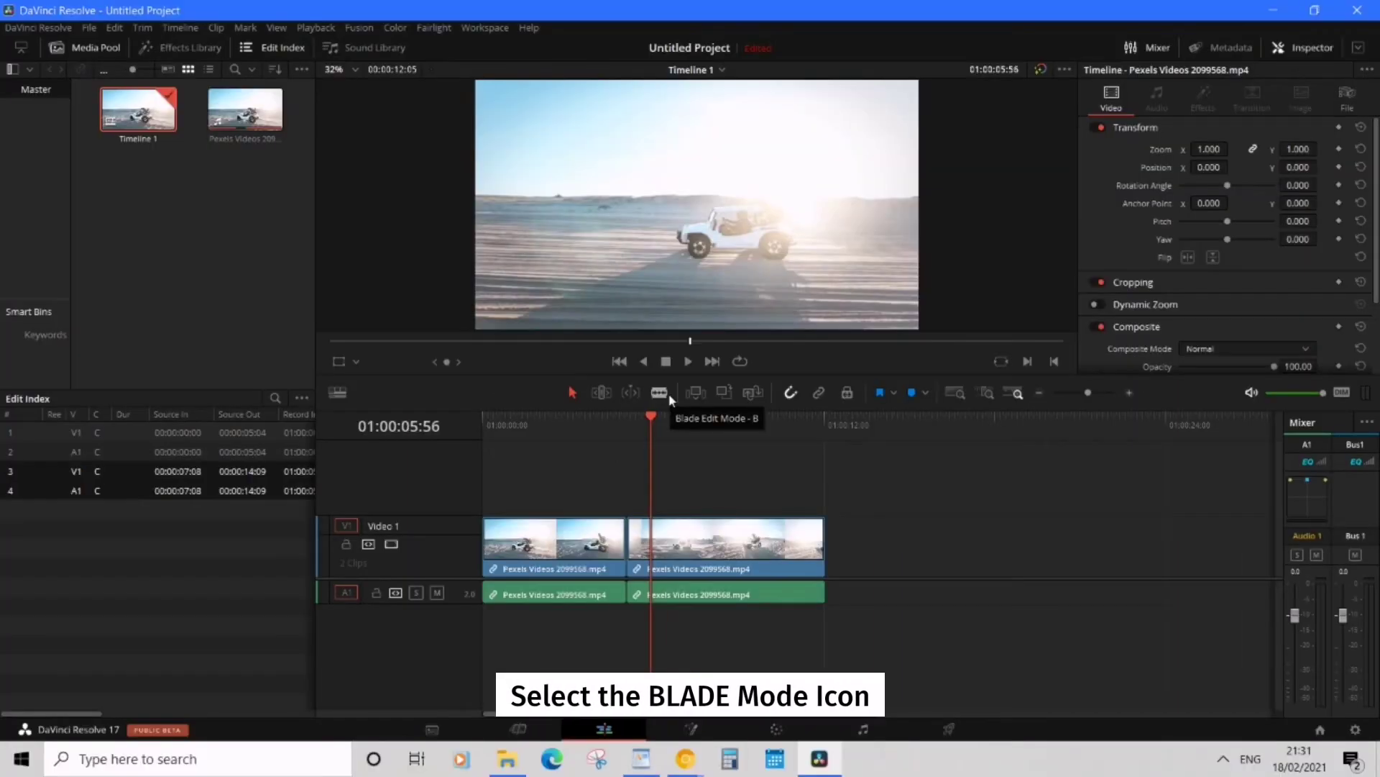
Blade the second clip's video and audio at two more points, then select the third short clip
{"action": "left_click", "coordinate": [659, 393]}
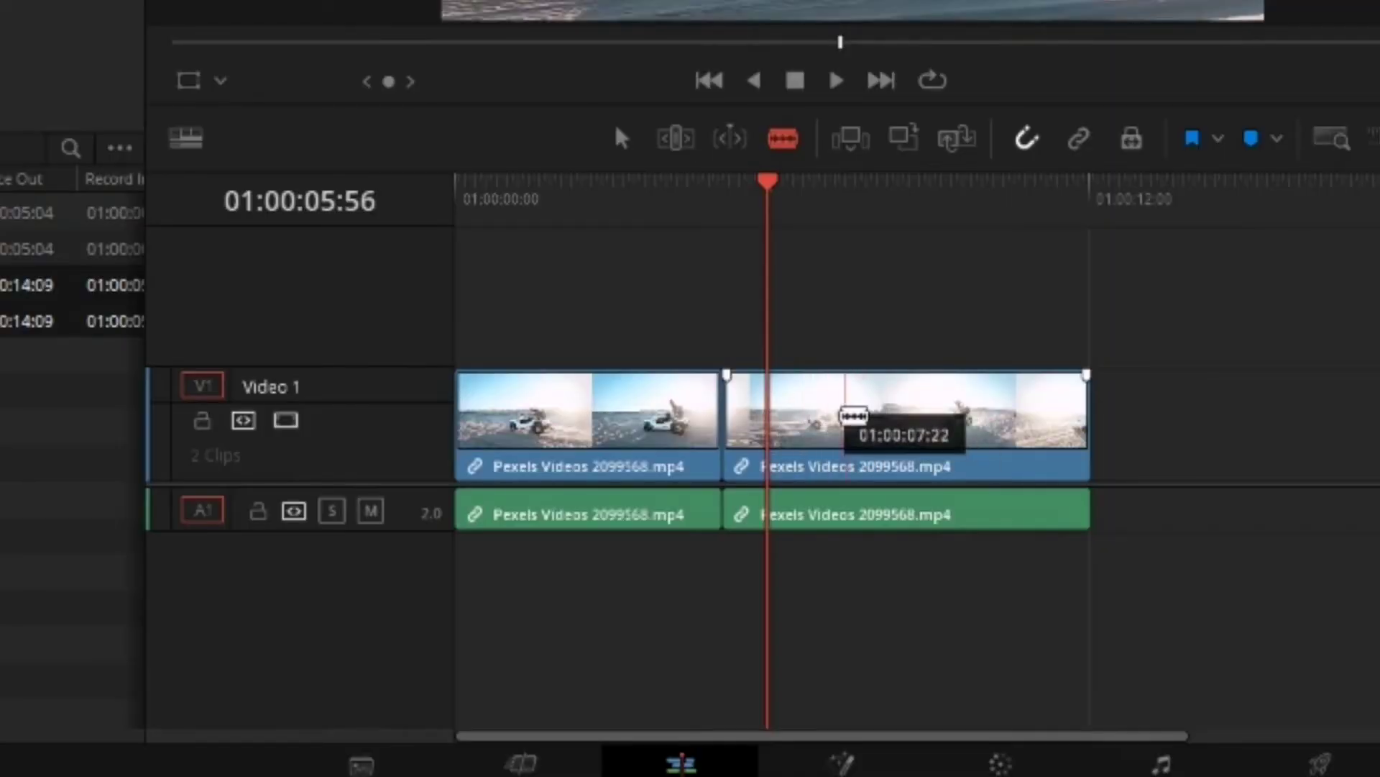
{"action": "left_click", "coordinate": [828, 412]}
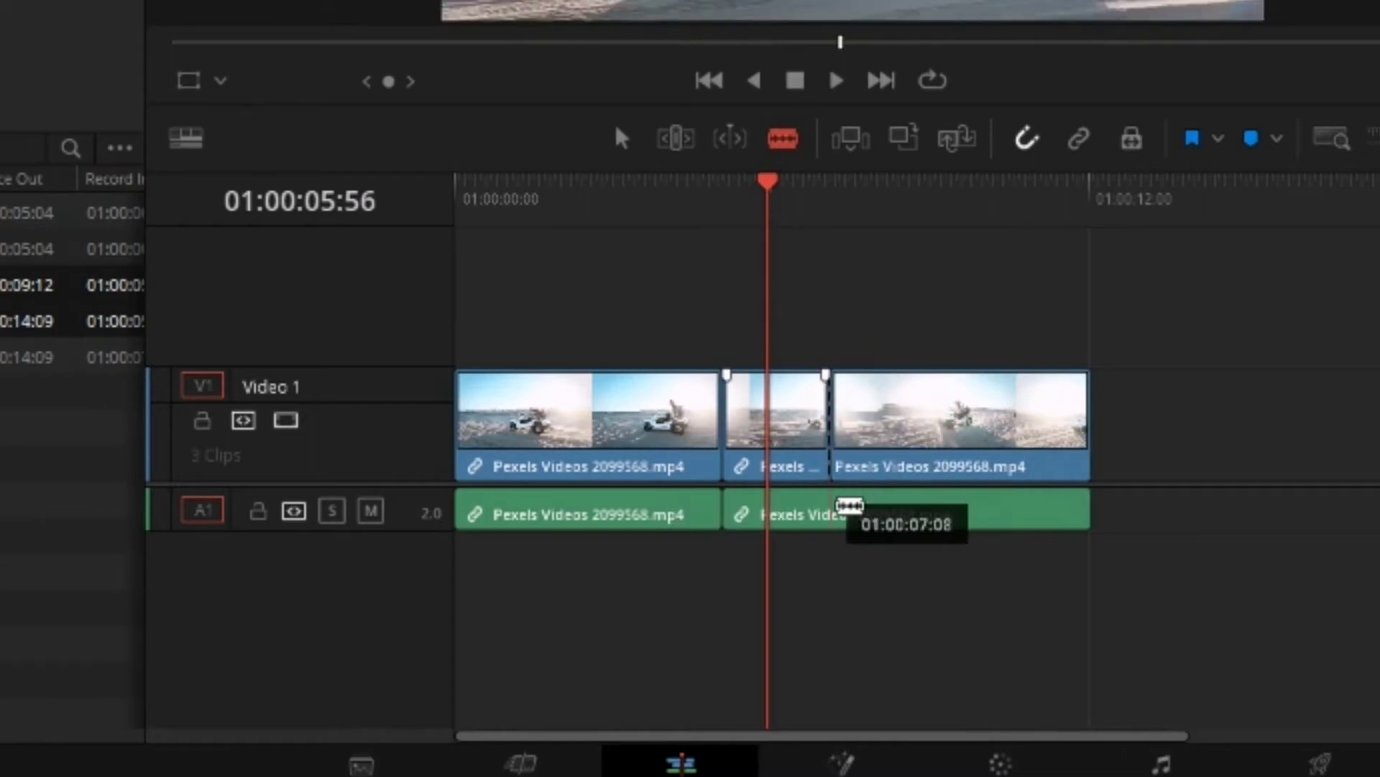
{"action": "left_click", "coordinate": [828, 512]}
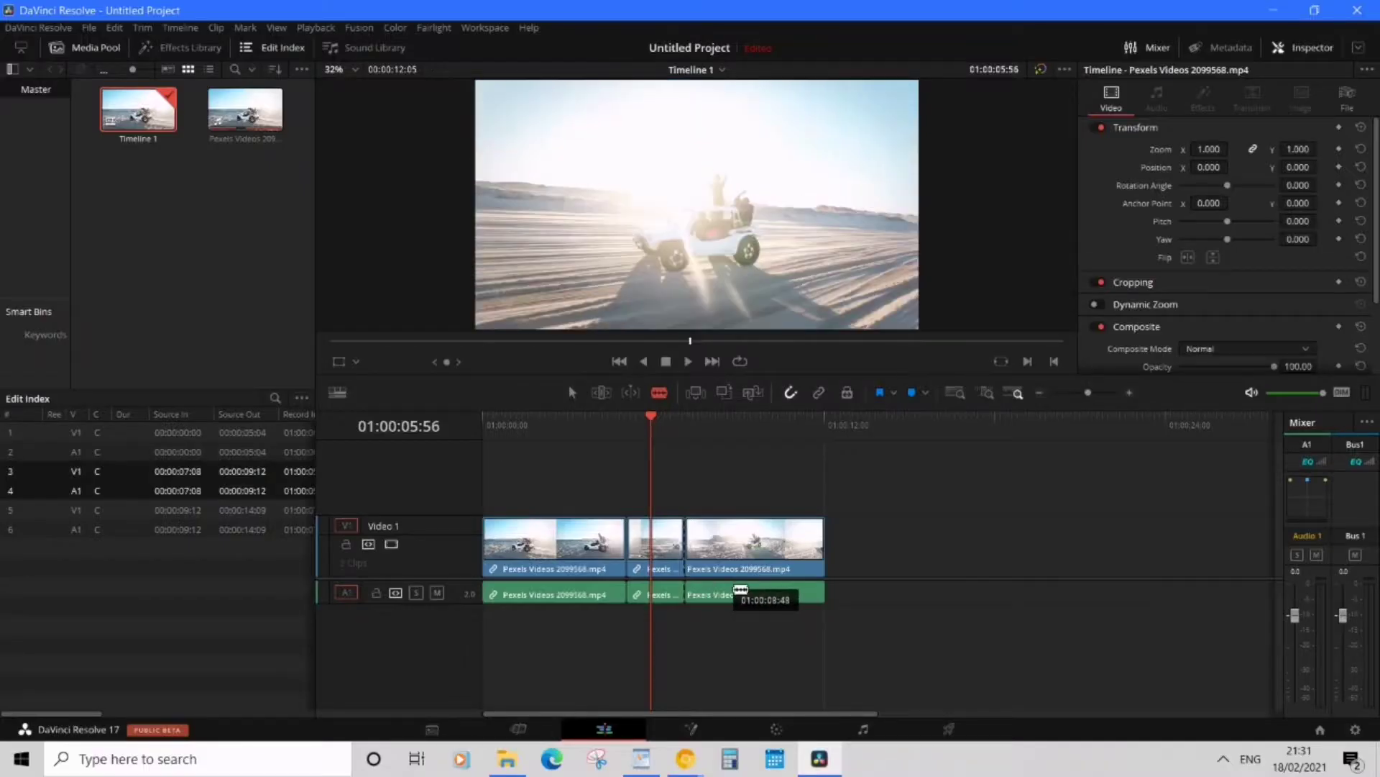
{"action": "left_click", "coordinate": [727, 548]}
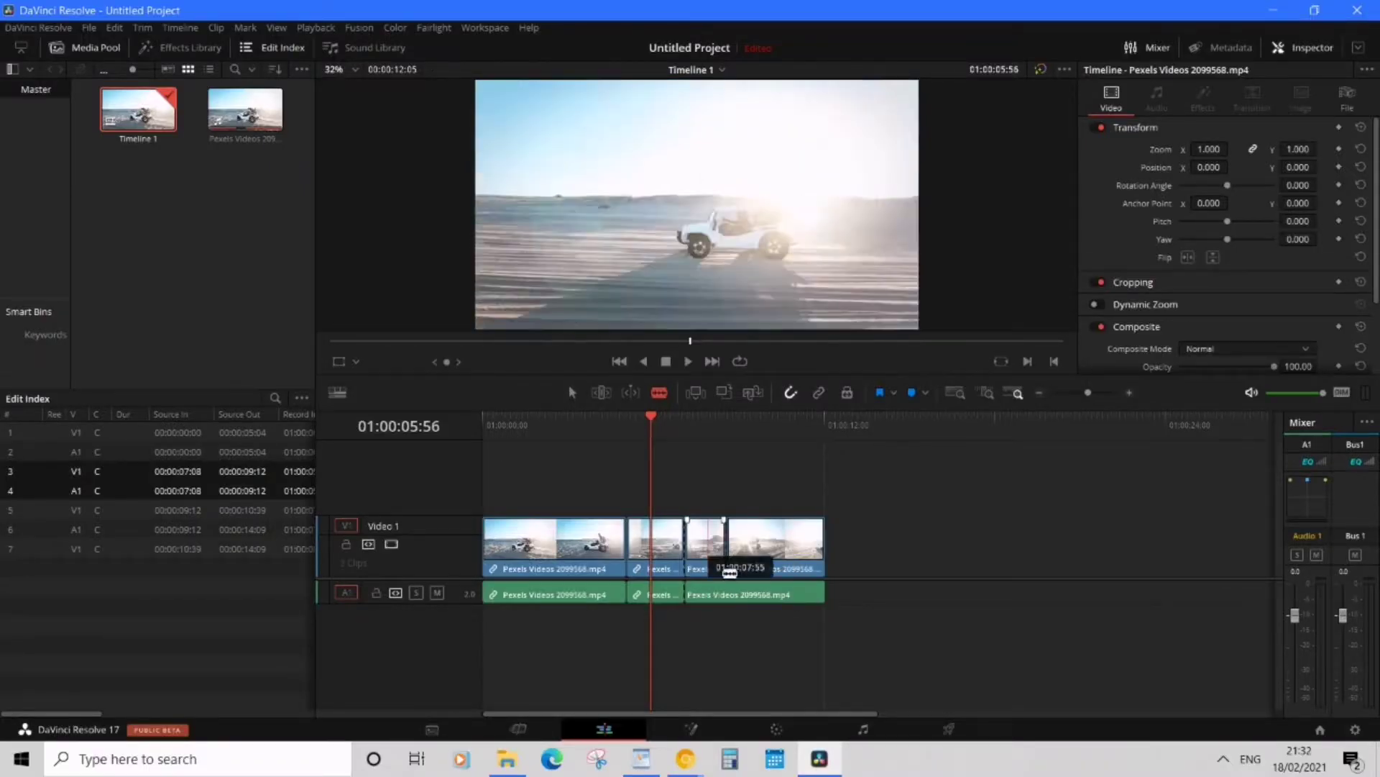
{"action": "left_click", "coordinate": [728, 596]}
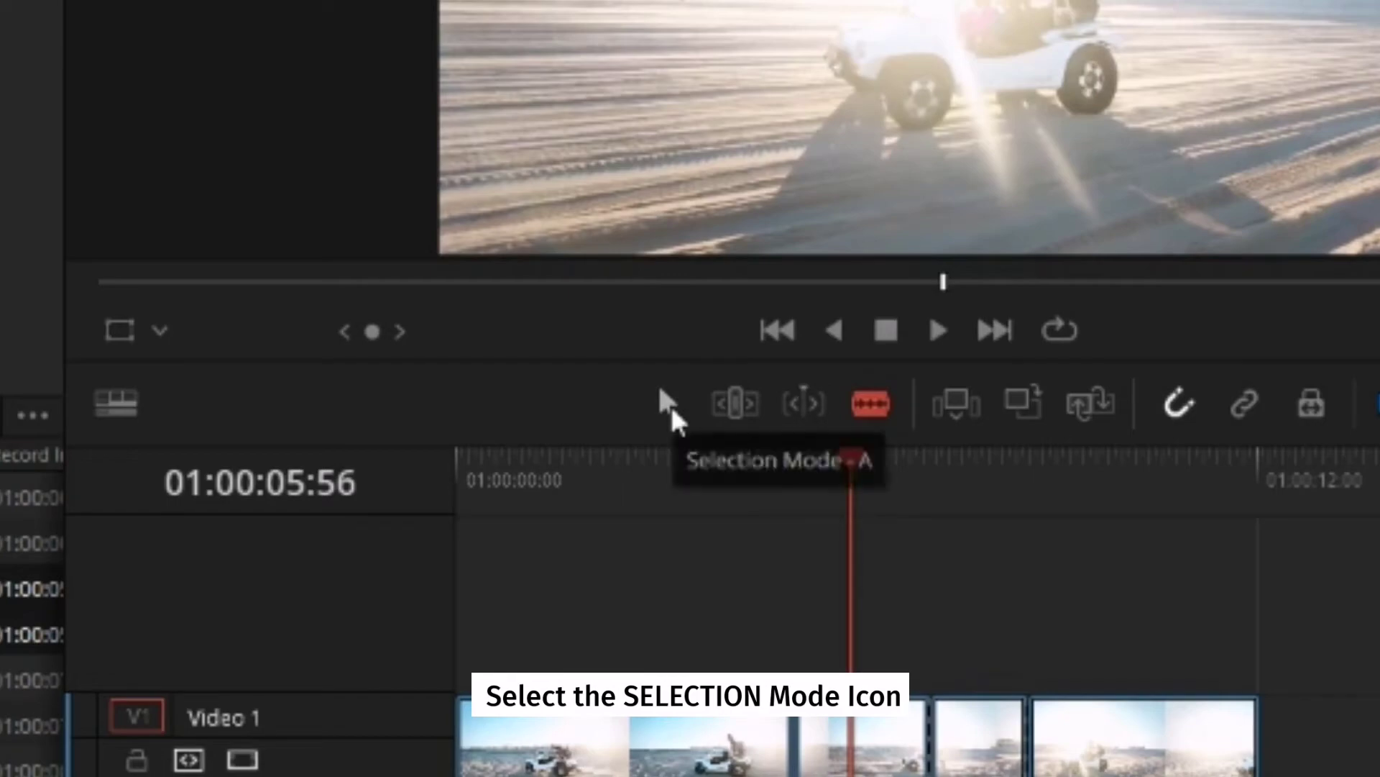
{"action": "left_click", "coordinate": [670, 405]}
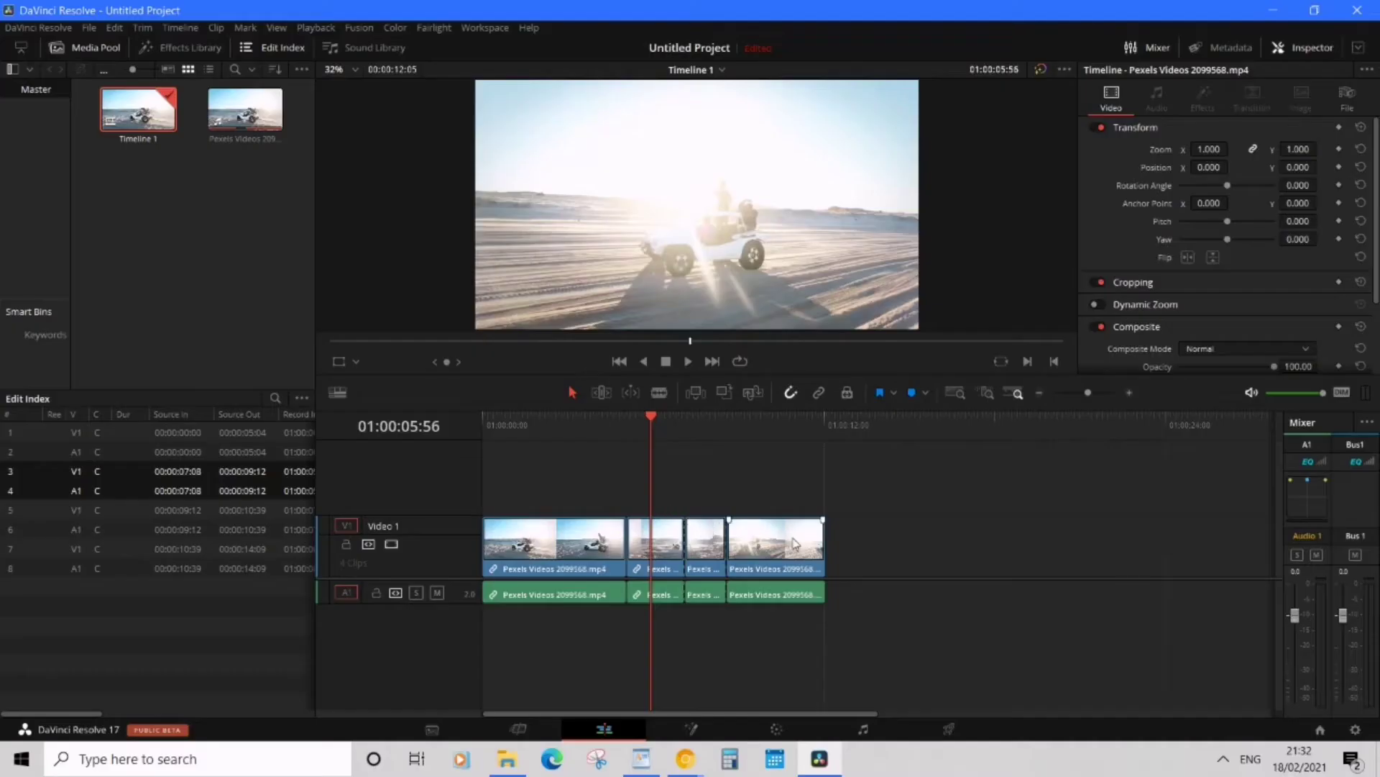
{"action": "left_click", "coordinate": [705, 547]}
Remove the third clip, close the gap, then blade the first clip at 01:00:03:20 and 01:00:02:23
{"action": "key", "text": "BackSpace"}
{"action": "left_click_drag", "start_coordinate": [801, 576], "coordinate": [752, 576]}
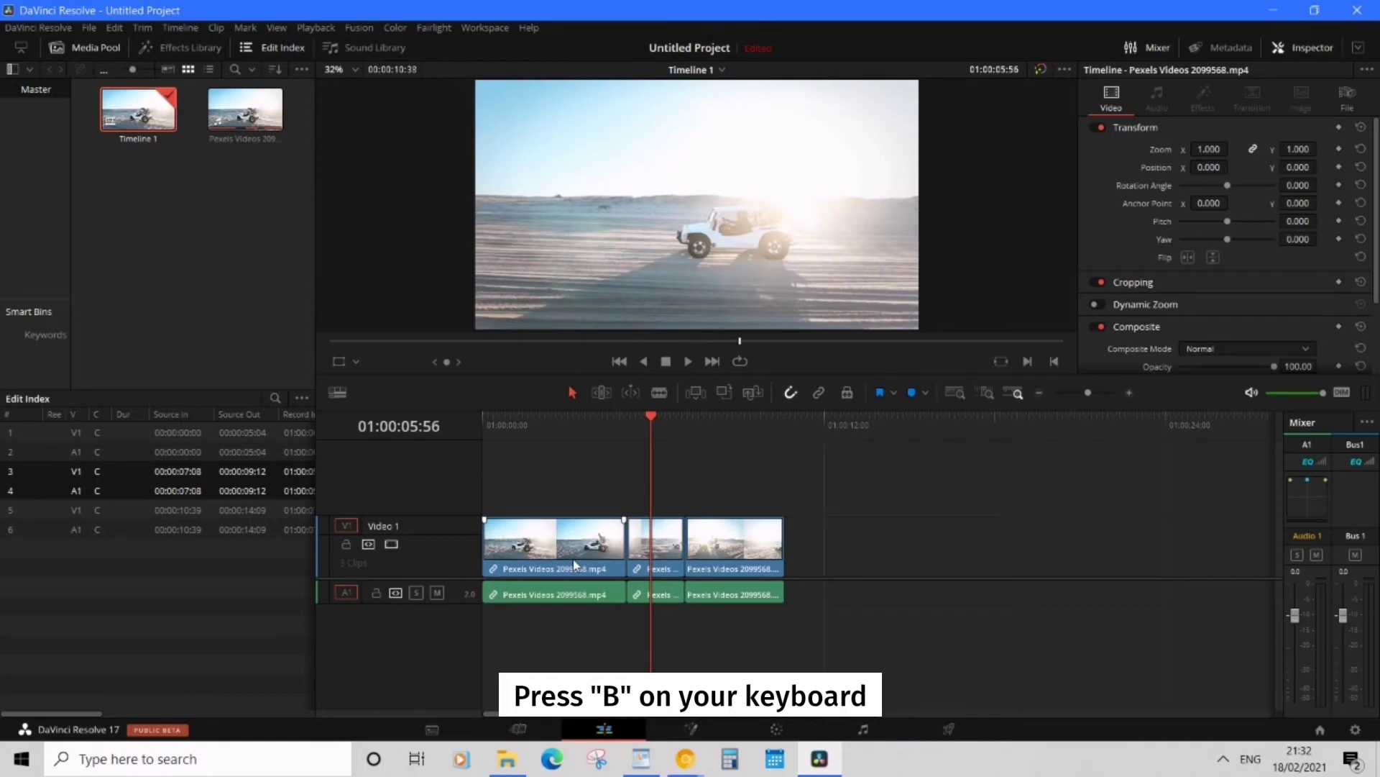
{"action": "key", "text": "b"}
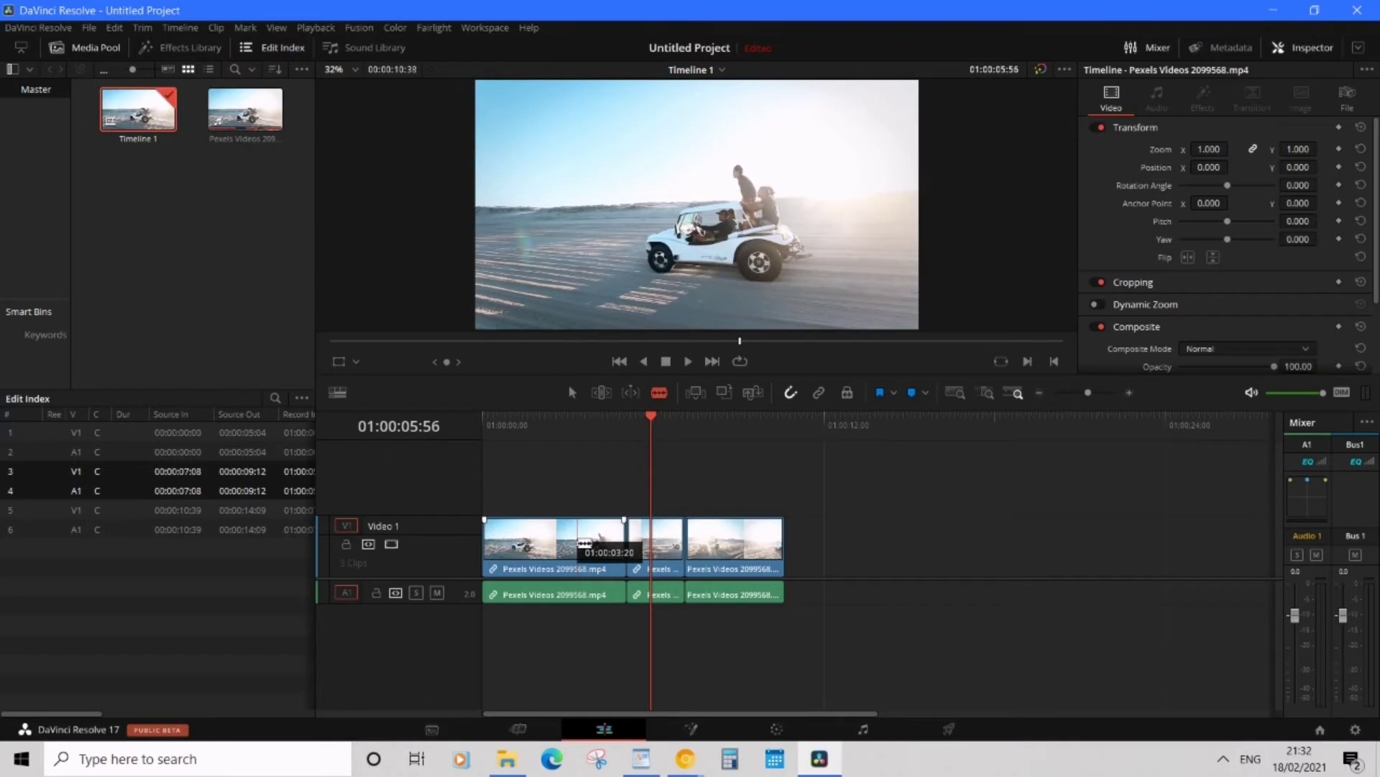
{"action": "left_click", "coordinate": [579, 544]}
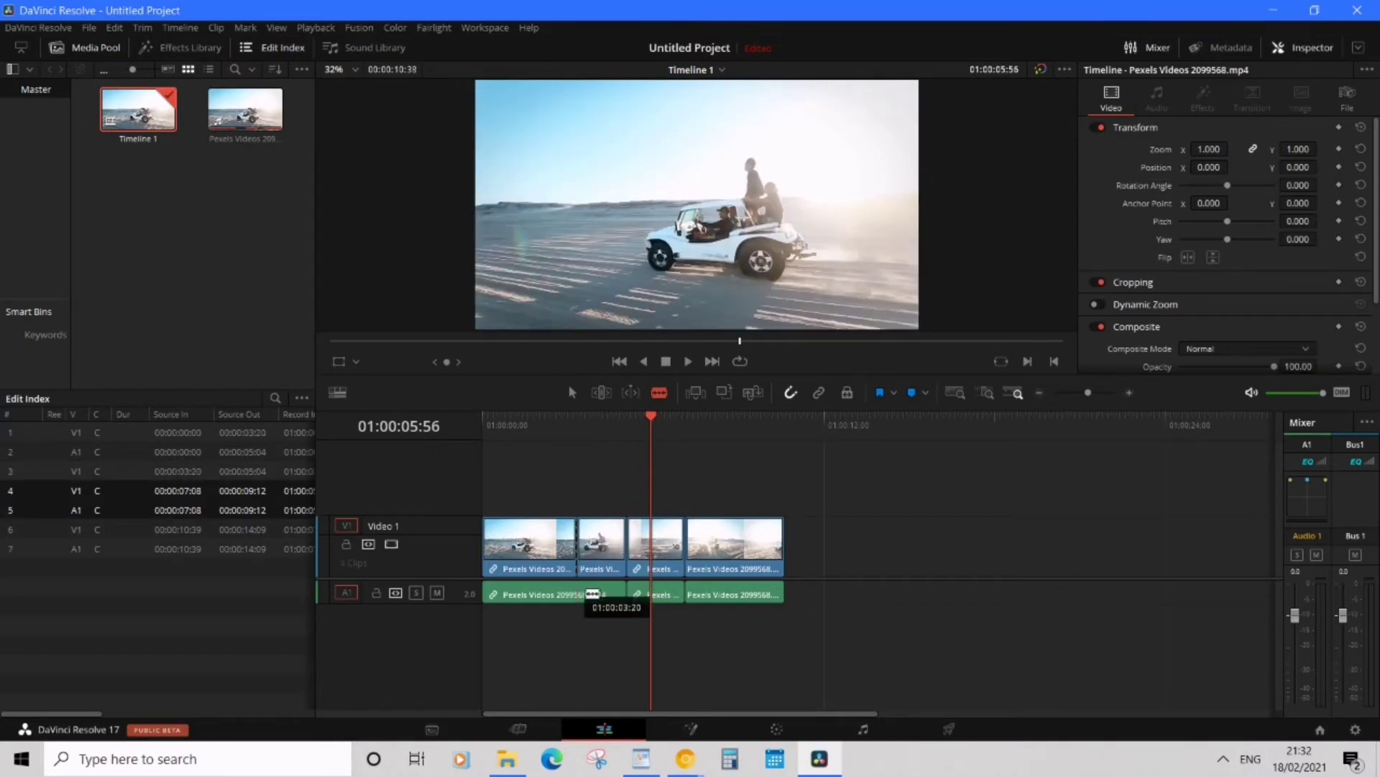
{"action": "left_click", "coordinate": [587, 602]}
{"action": "left_click", "coordinate": [592, 603]}
{"action": "left_click", "coordinate": [551, 538]}
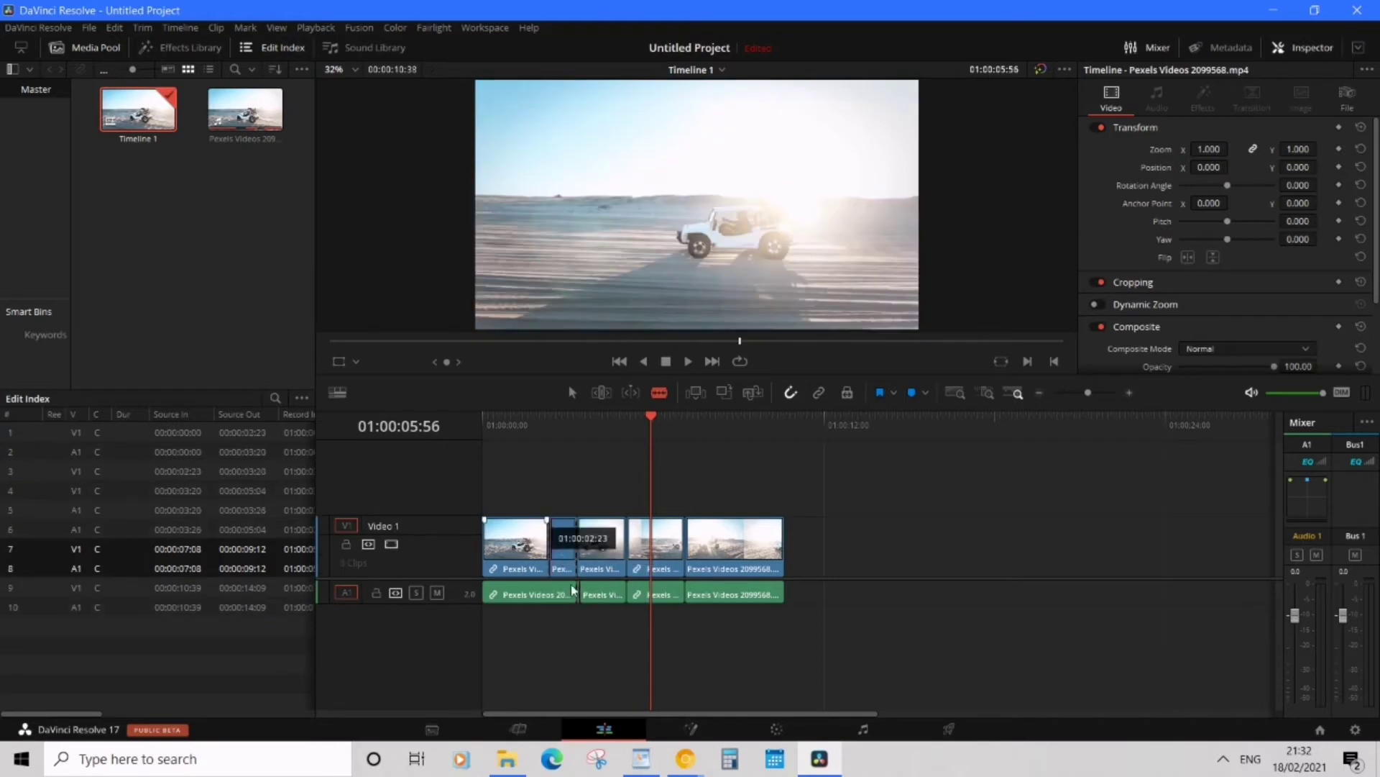
{"action": "left_click", "coordinate": [551, 594]}
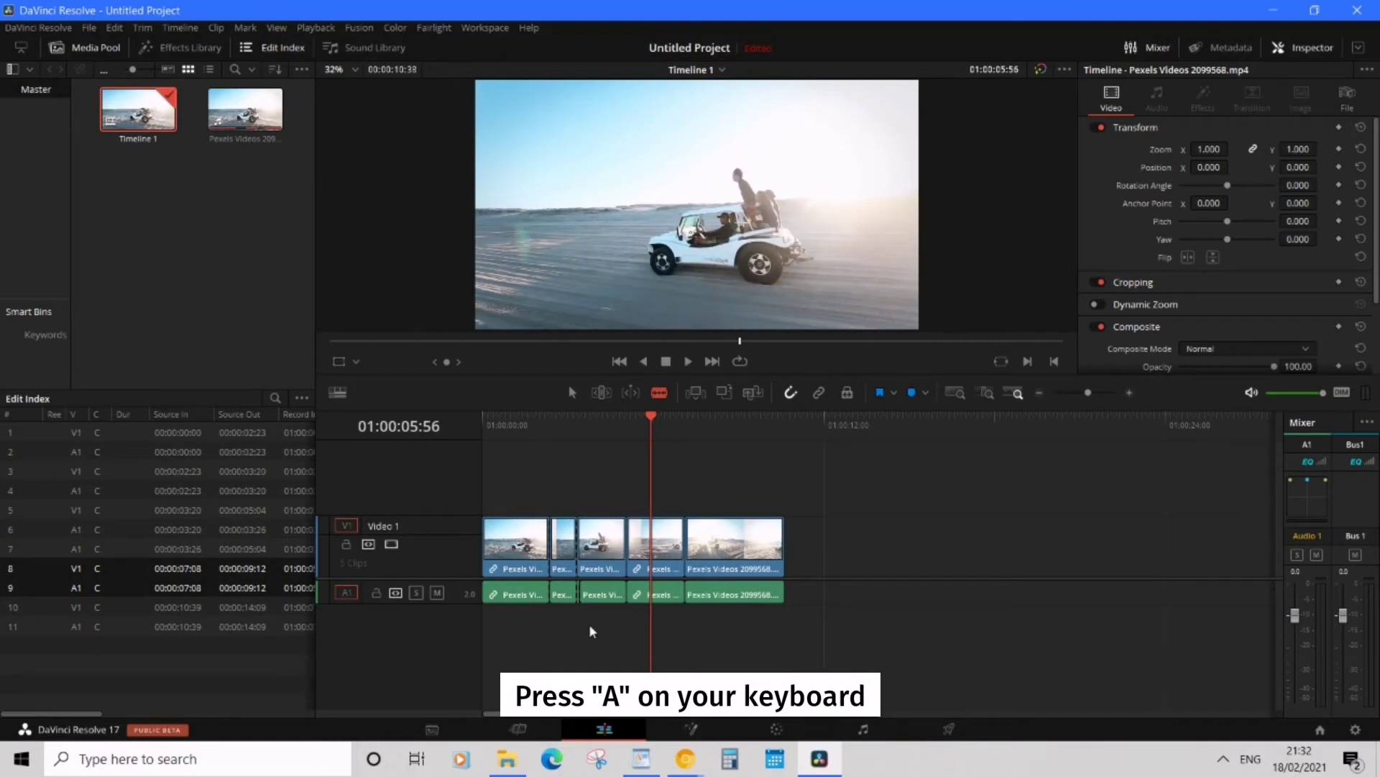
{"action": "key", "text": "a"}
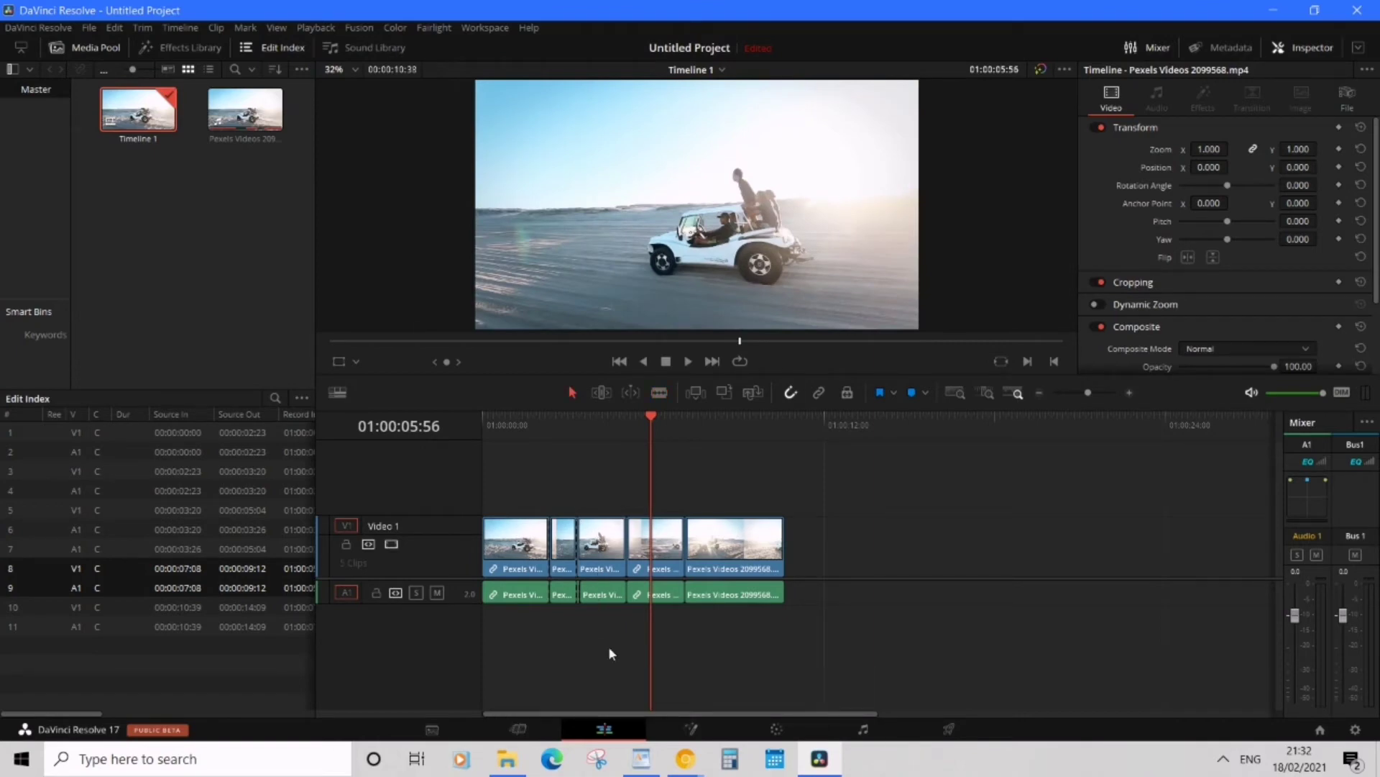
{"action": "left_click", "coordinate": [596, 572]}
{"action": "key", "text": "Delete"}
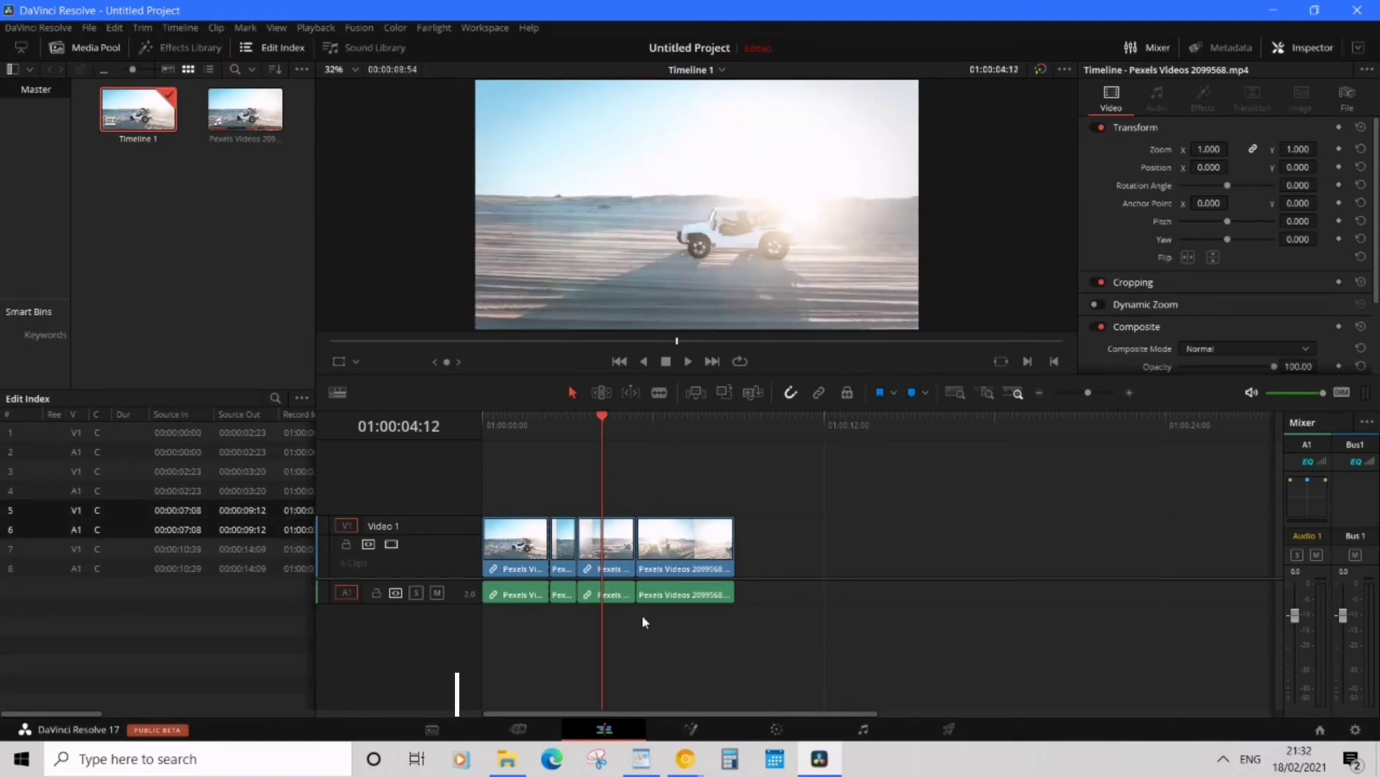
{"action": "key", "text": "ctrl+z"}
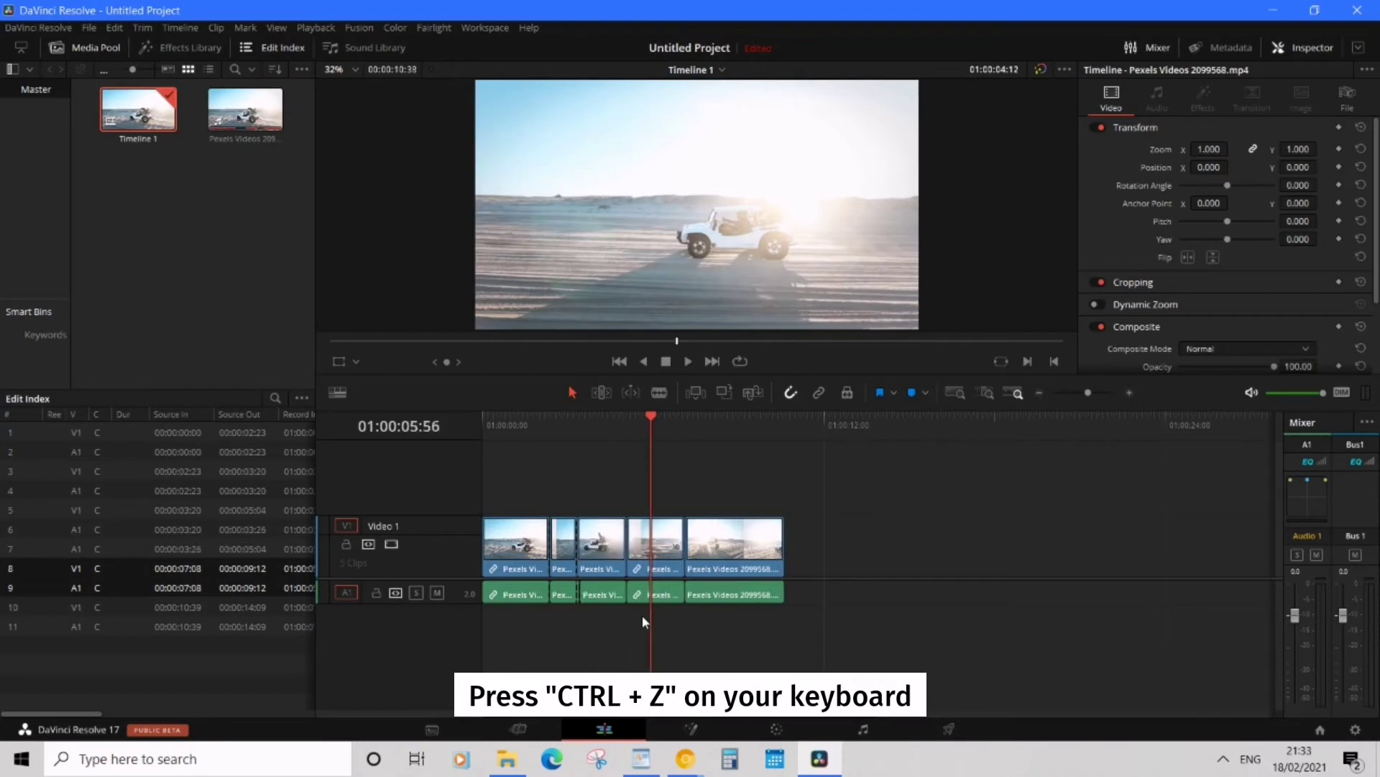
Undo five edits to revert the later blade cuts and restore the deleted segment
{"action": "key", "text": "ctrl+z"}
{"action": "key", "text": "ctrl+z"}
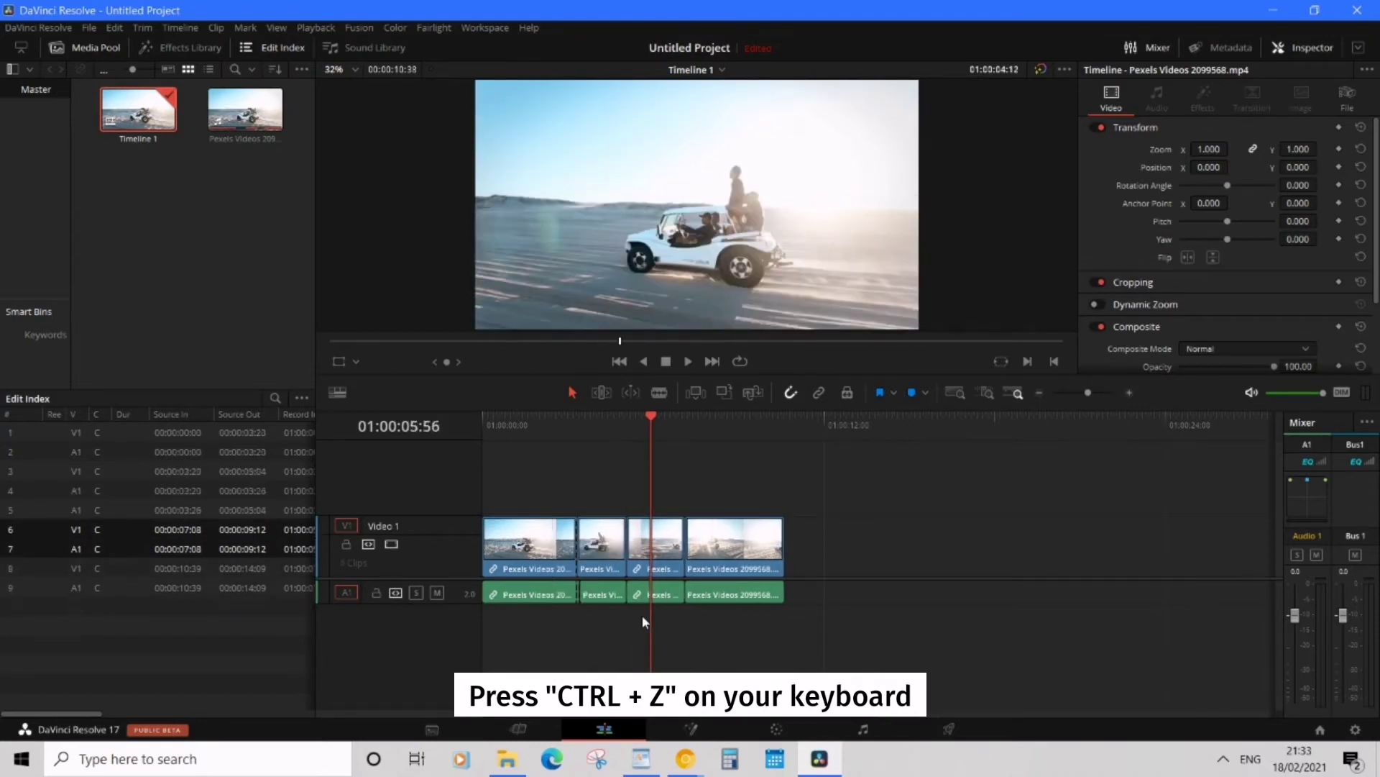
{"action": "key", "text": "ctrl+z"}
{"action": "key", "text": "ctrl+z"}
{"action": "key", "text": "ctrl+z"}
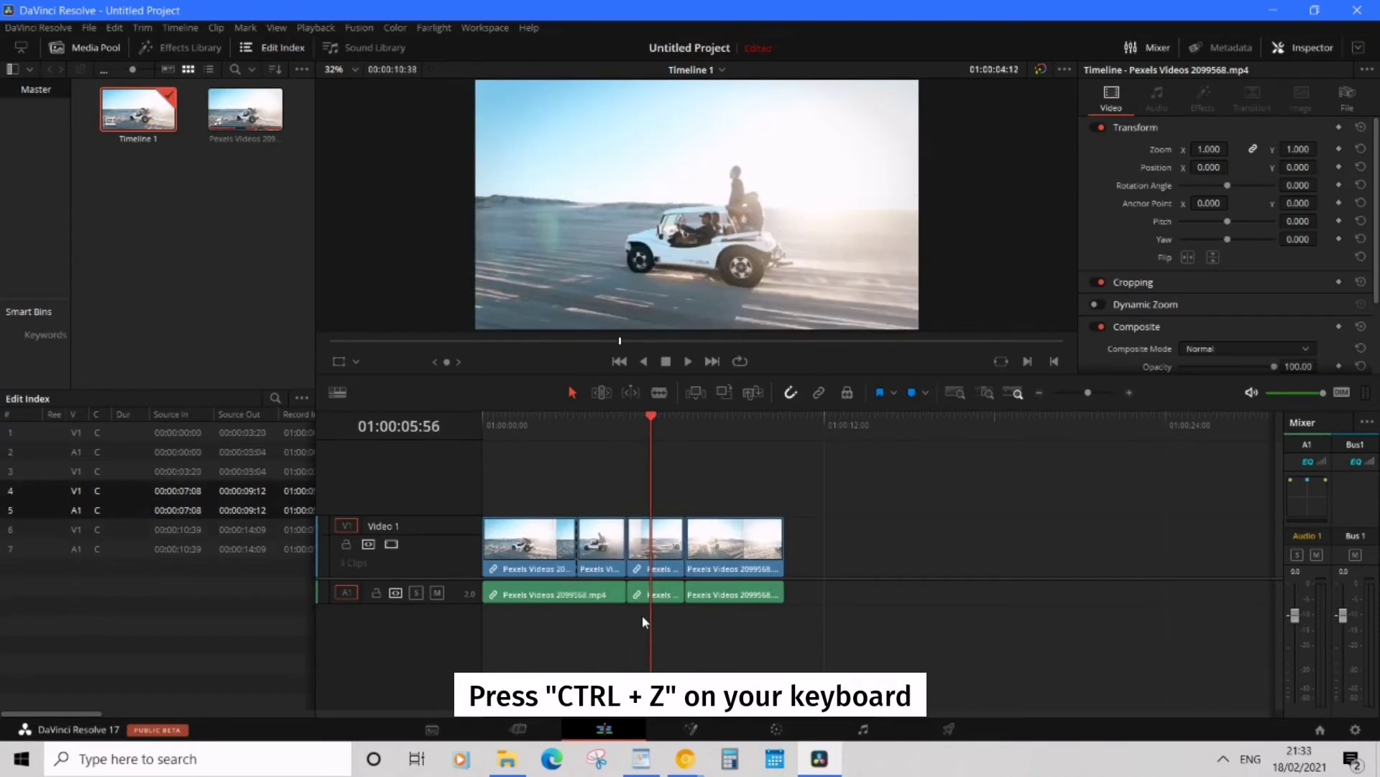
{"action": "key", "text": "ctrl+z"}
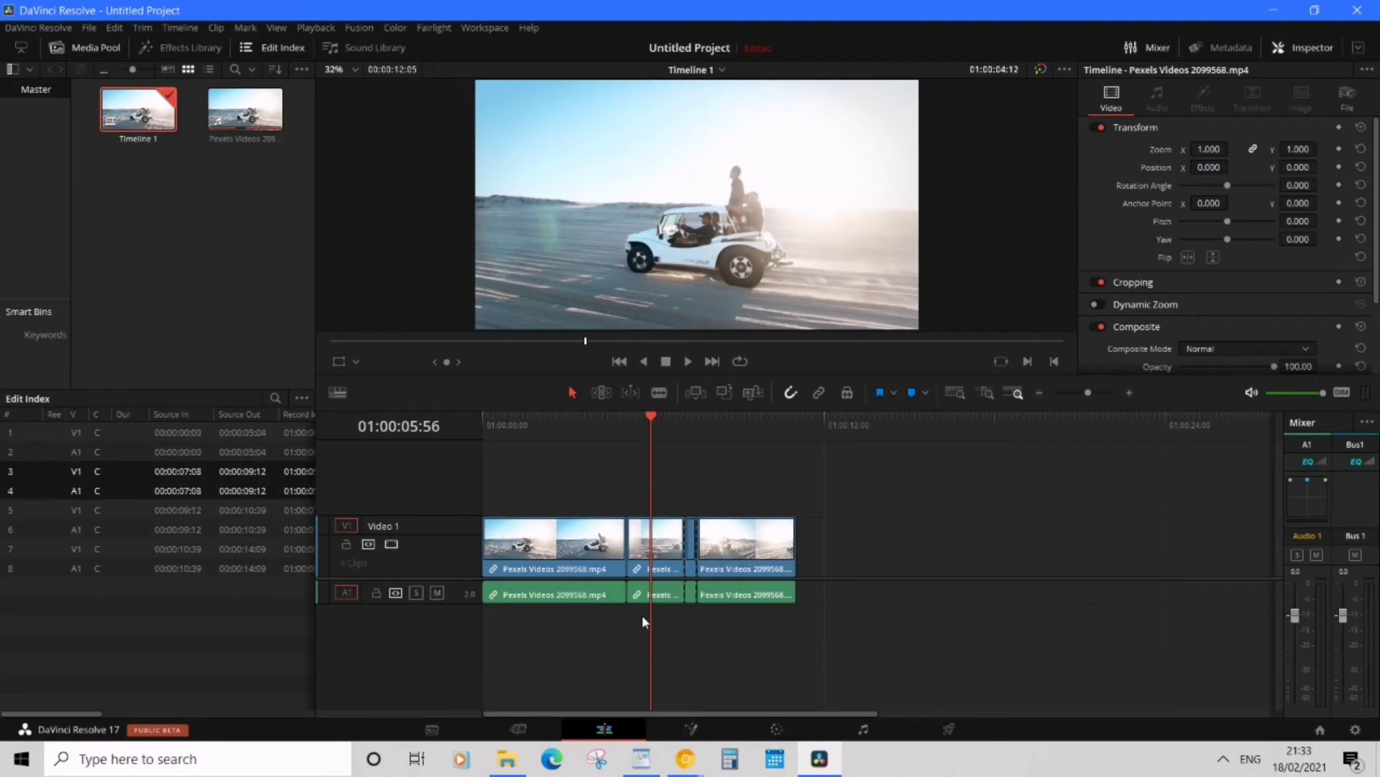
{"action": "key", "text": "ctrl+z"}
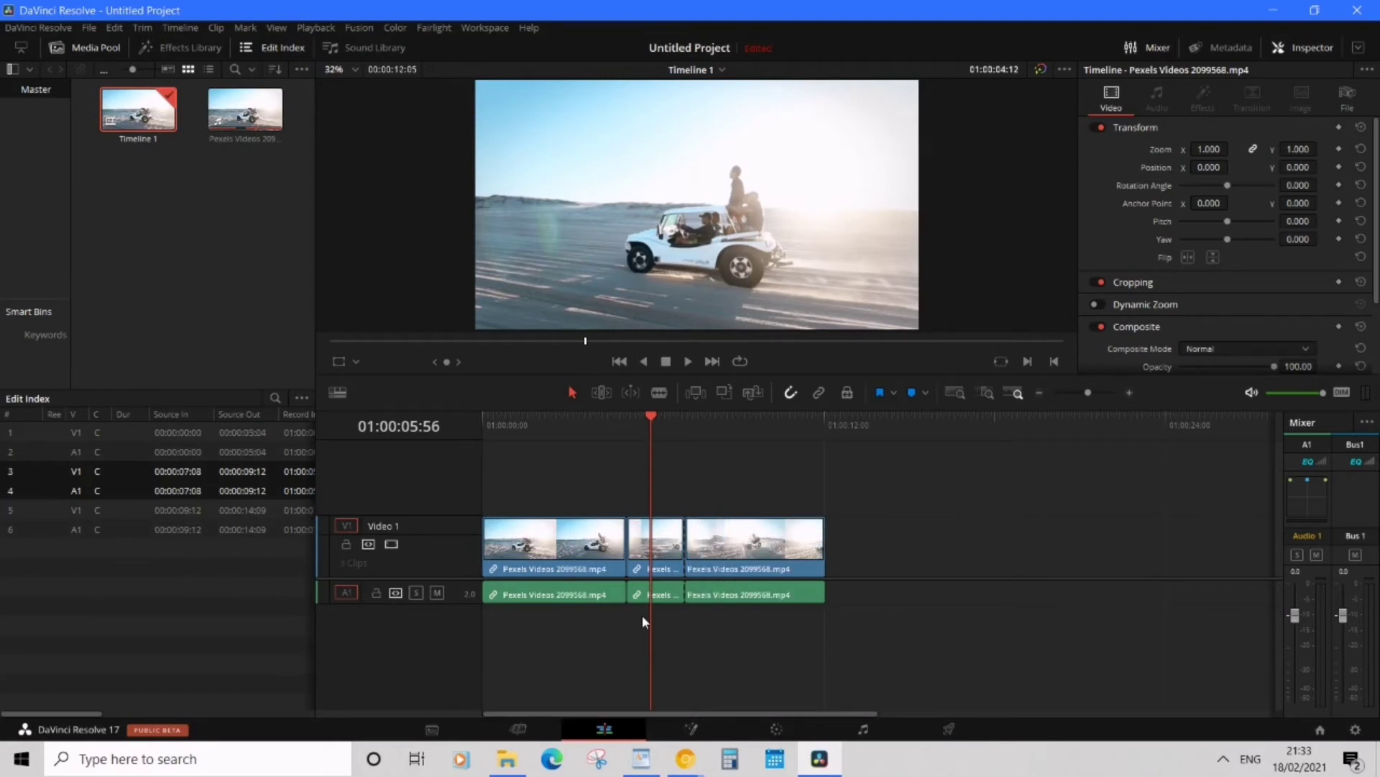
{"action": "key", "text": "ctrl+z"}
{"action": "key", "text": "ctrl+z"}
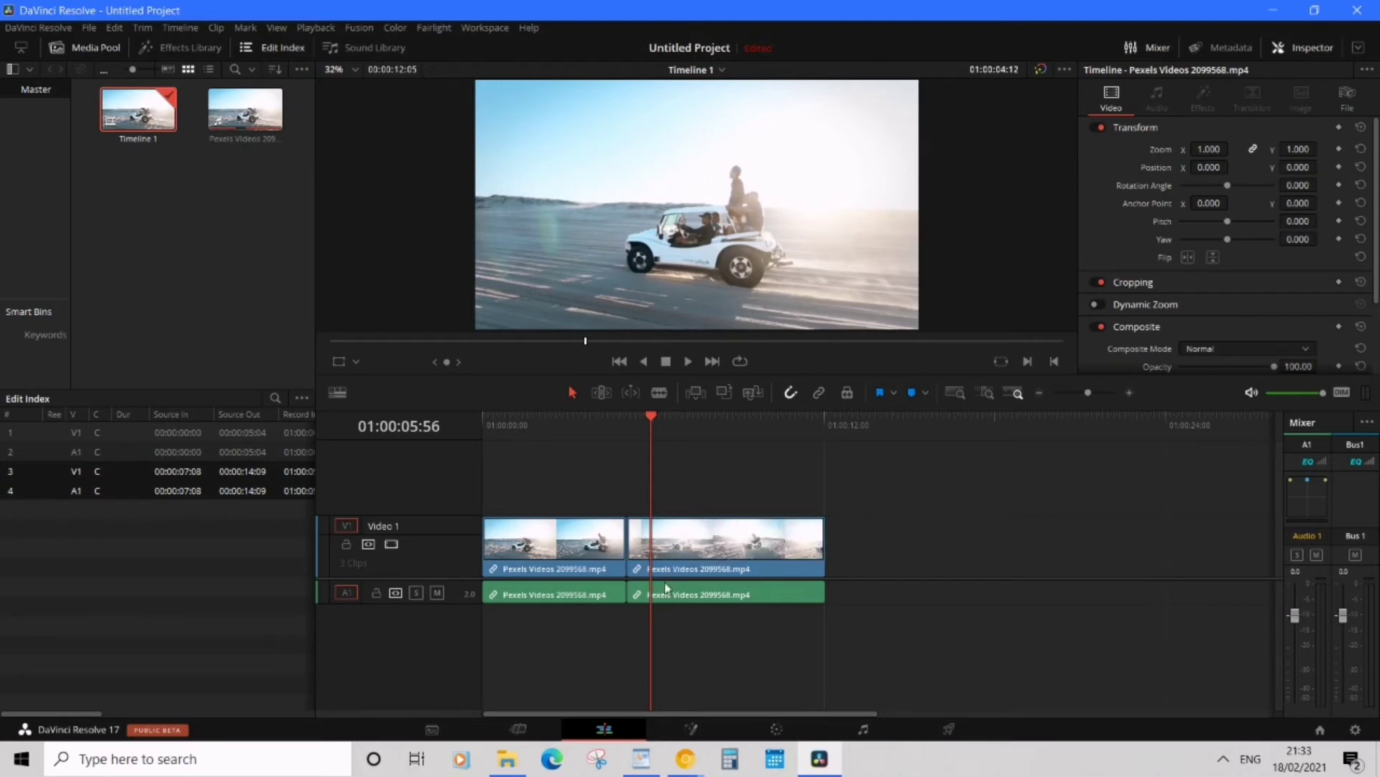
Blade the second clip's video and audio at 01:00:07:19, located by playing the footage
{"action": "left_click_drag", "start_coordinate": [651, 418], "coordinate": [660, 422]}
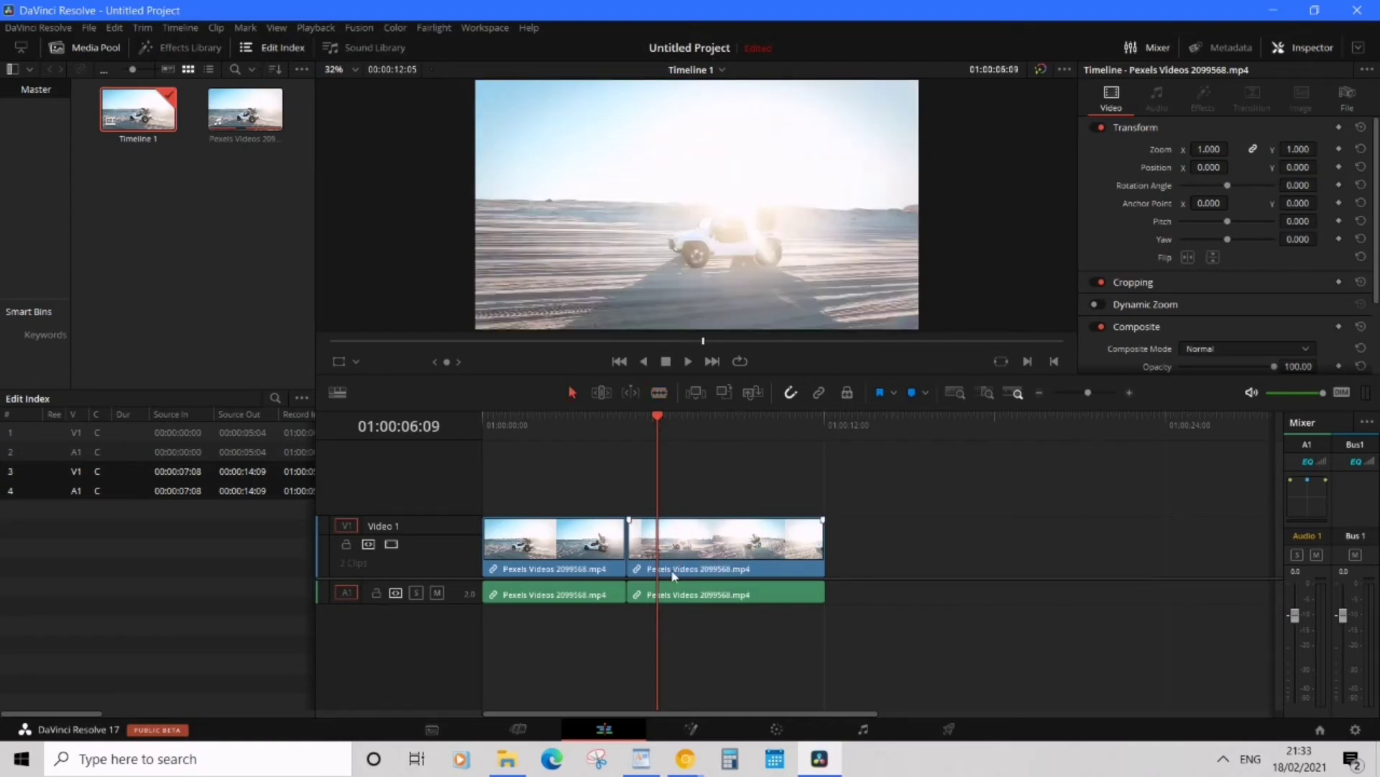
{"action": "key", "text": "b"}
{"action": "key", "text": "space"}
{"action": "key", "text": "space"}
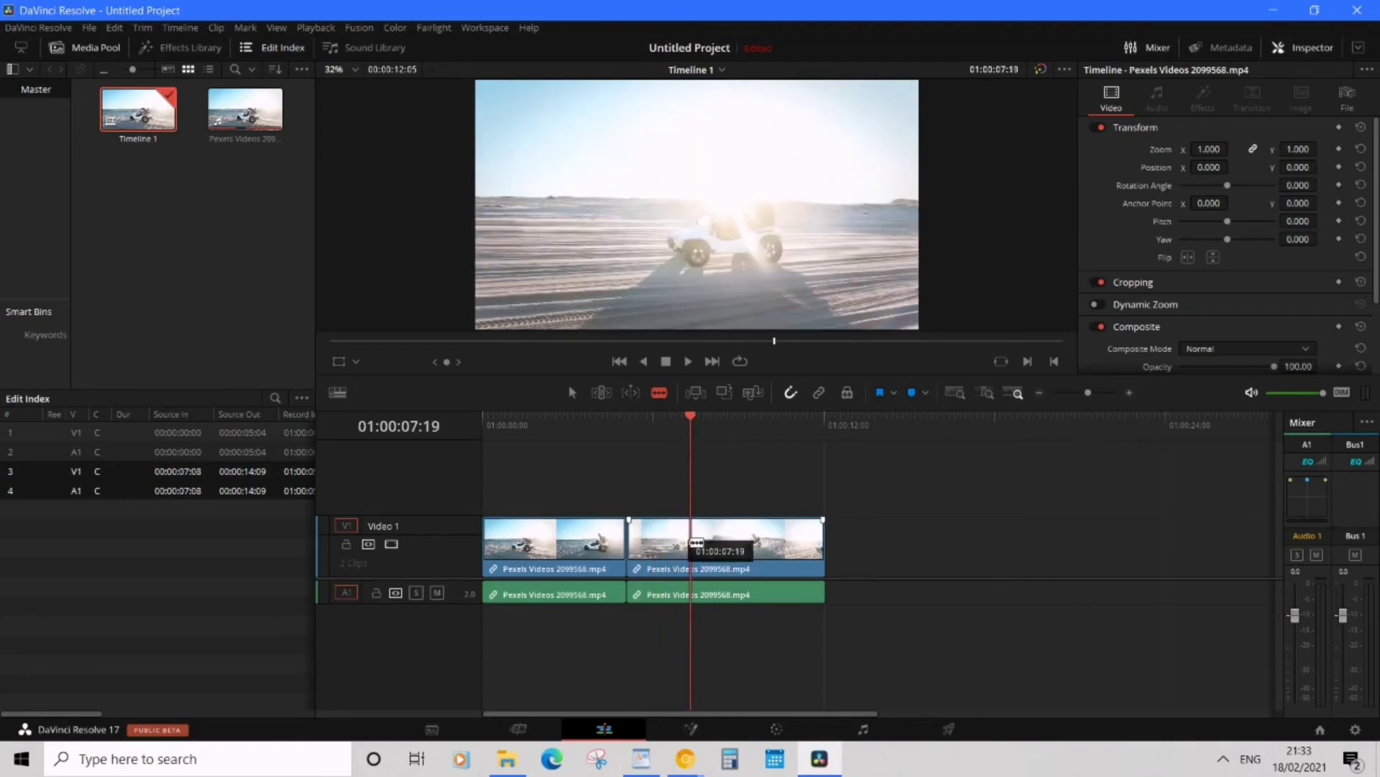
{"action": "left_click", "coordinate": [696, 541]}
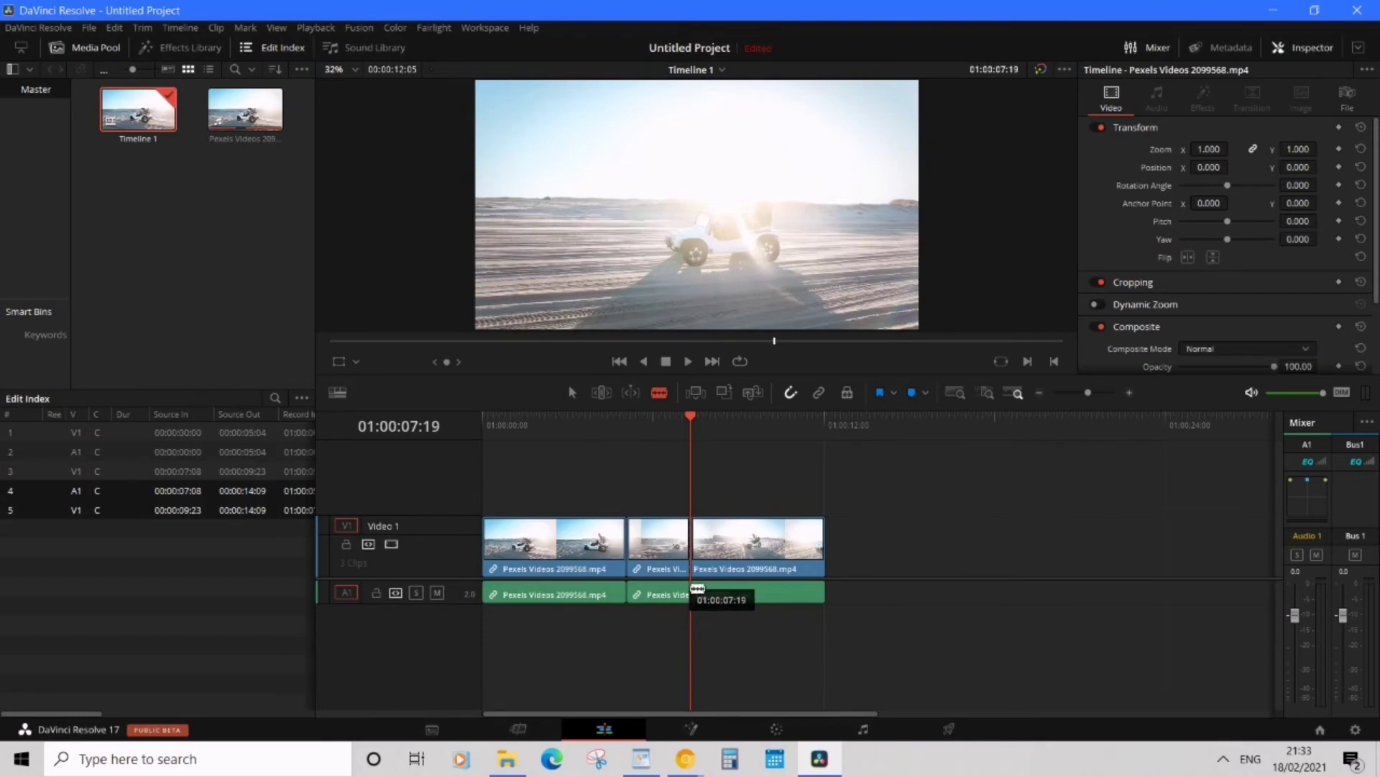
{"action": "left_click", "coordinate": [703, 595]}
{"action": "left_click_drag", "start_coordinate": [691, 422], "coordinate": [674, 423]}
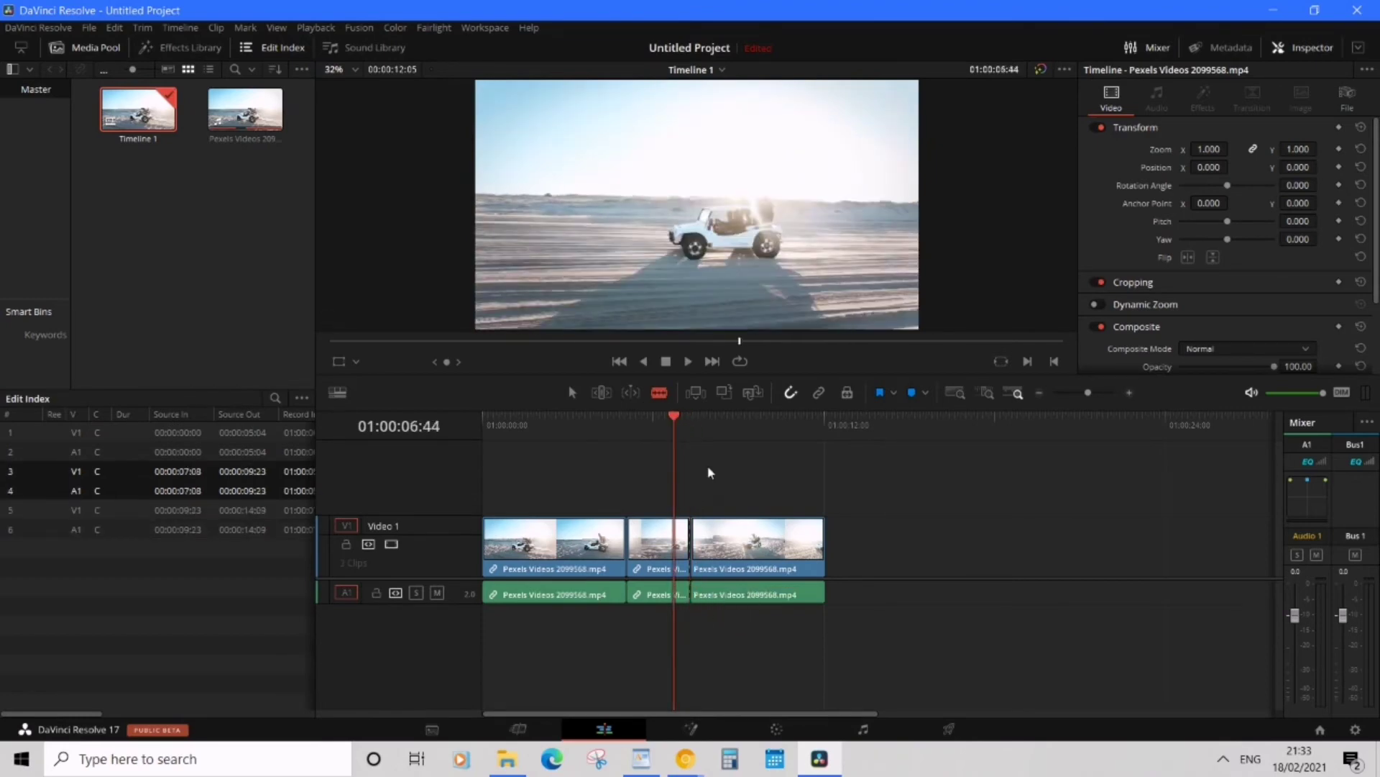
Zoom the timeline to frame level and step the playhead frame by frame to 01:00:06:43
{"action": "left_click", "coordinate": [1089, 393]}
{"action": "left_click", "coordinate": [1117, 394]}
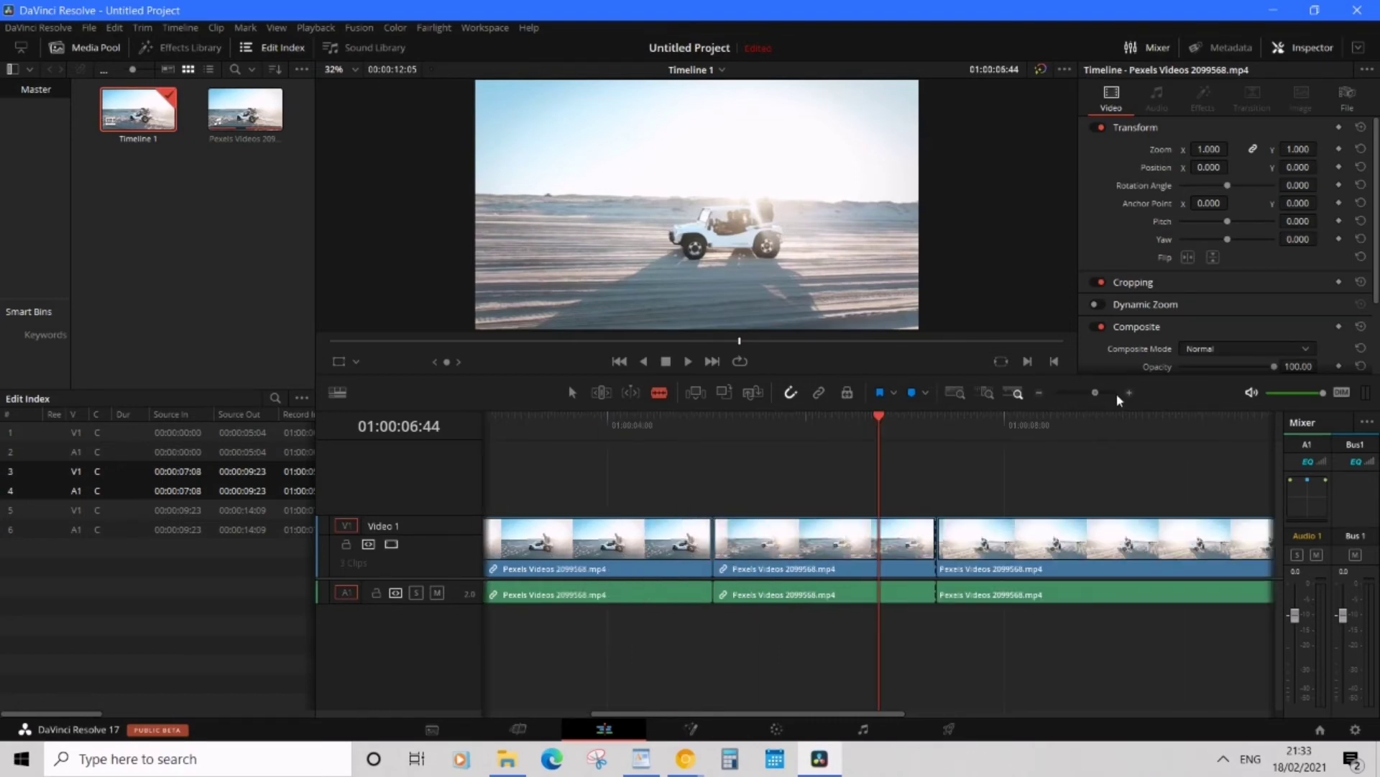
{"action": "left_click", "coordinate": [1125, 396]}
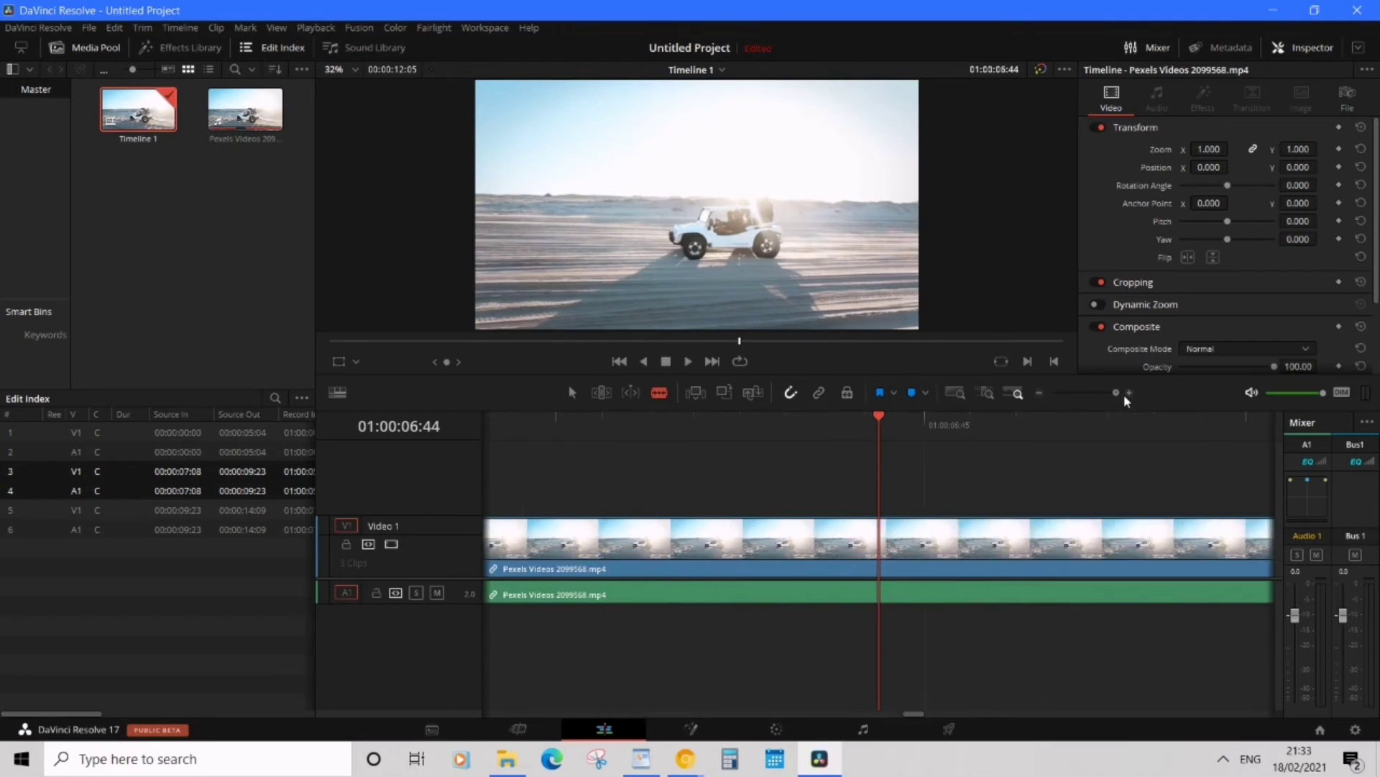
{"action": "left_click", "coordinate": [740, 423]}
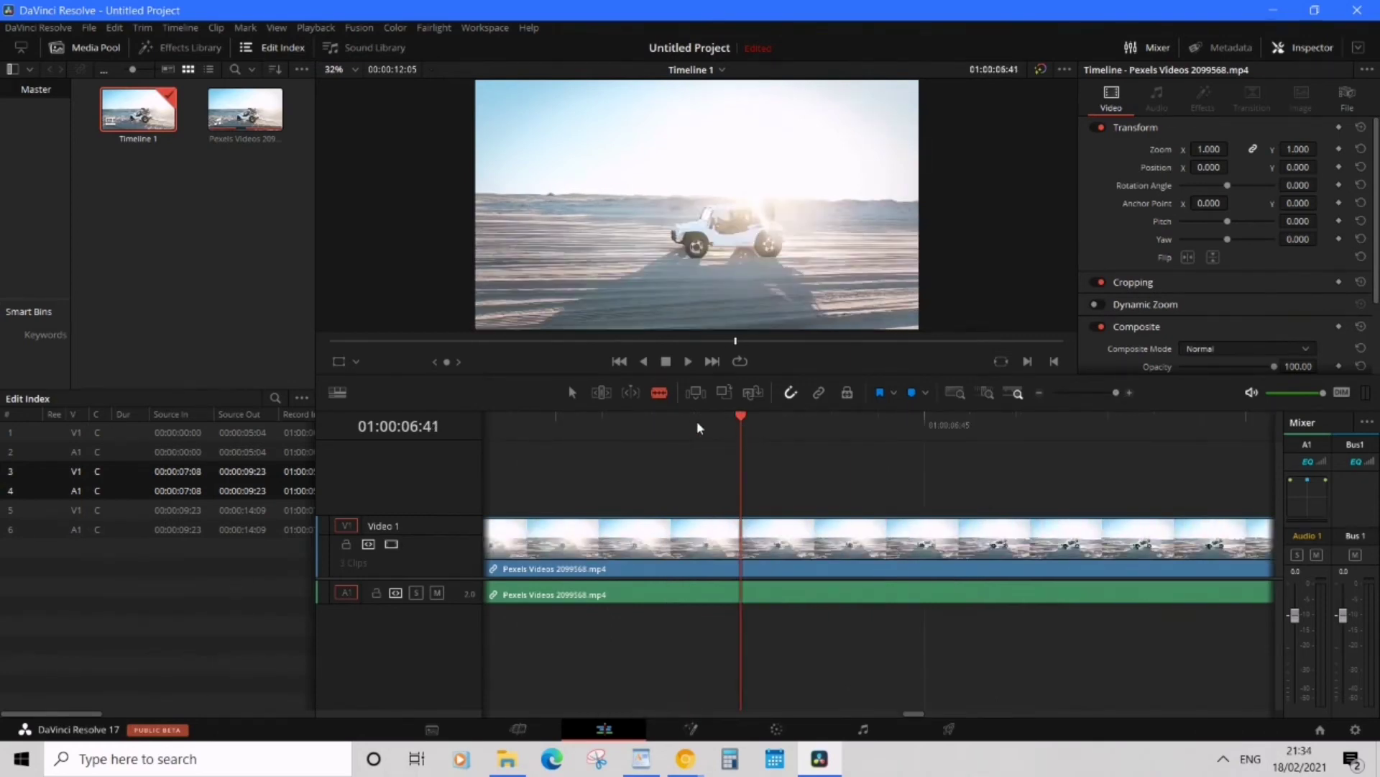
{"action": "left_click_drag", "start_coordinate": [740, 420], "coordinate": [685, 424]}
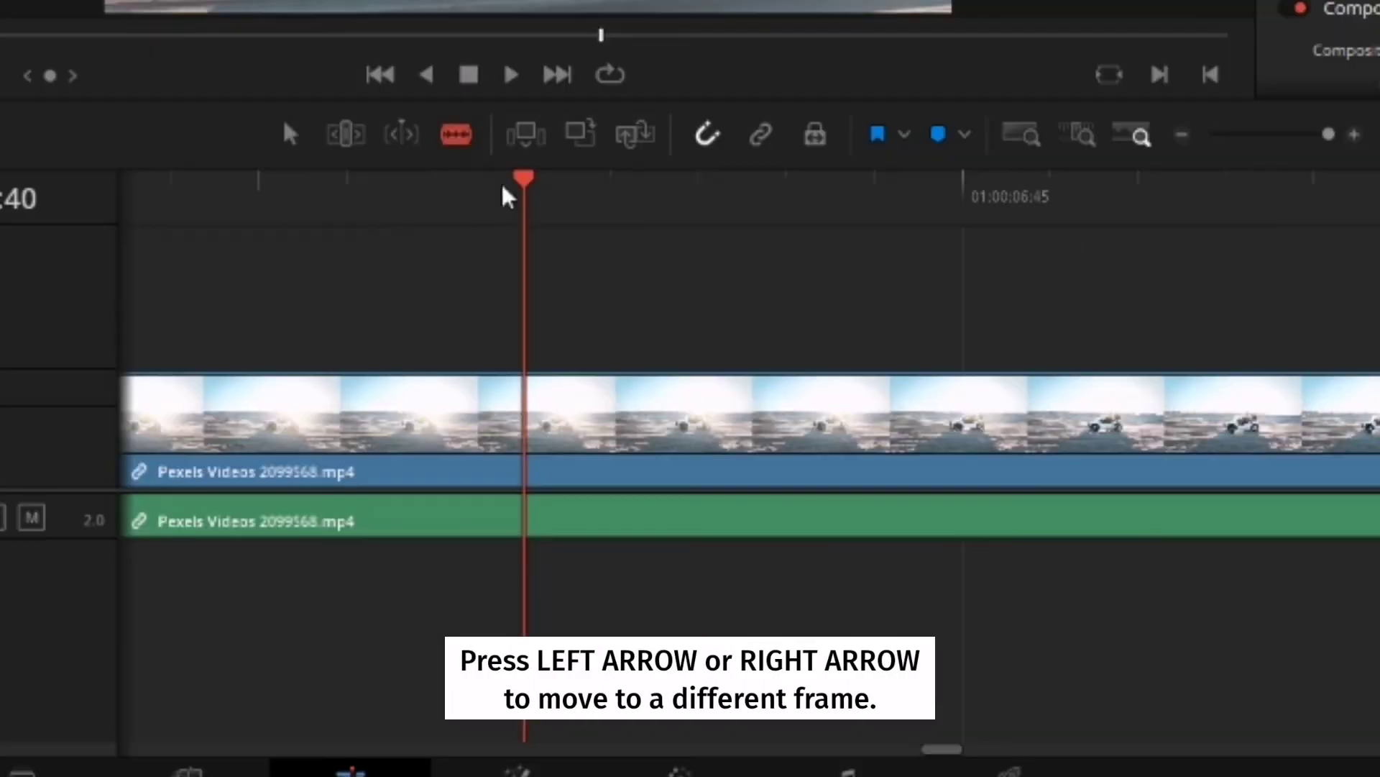
{"action": "key", "text": "Left"}
{"action": "key", "text": "Left"}
{"action": "key", "text": "Left"}
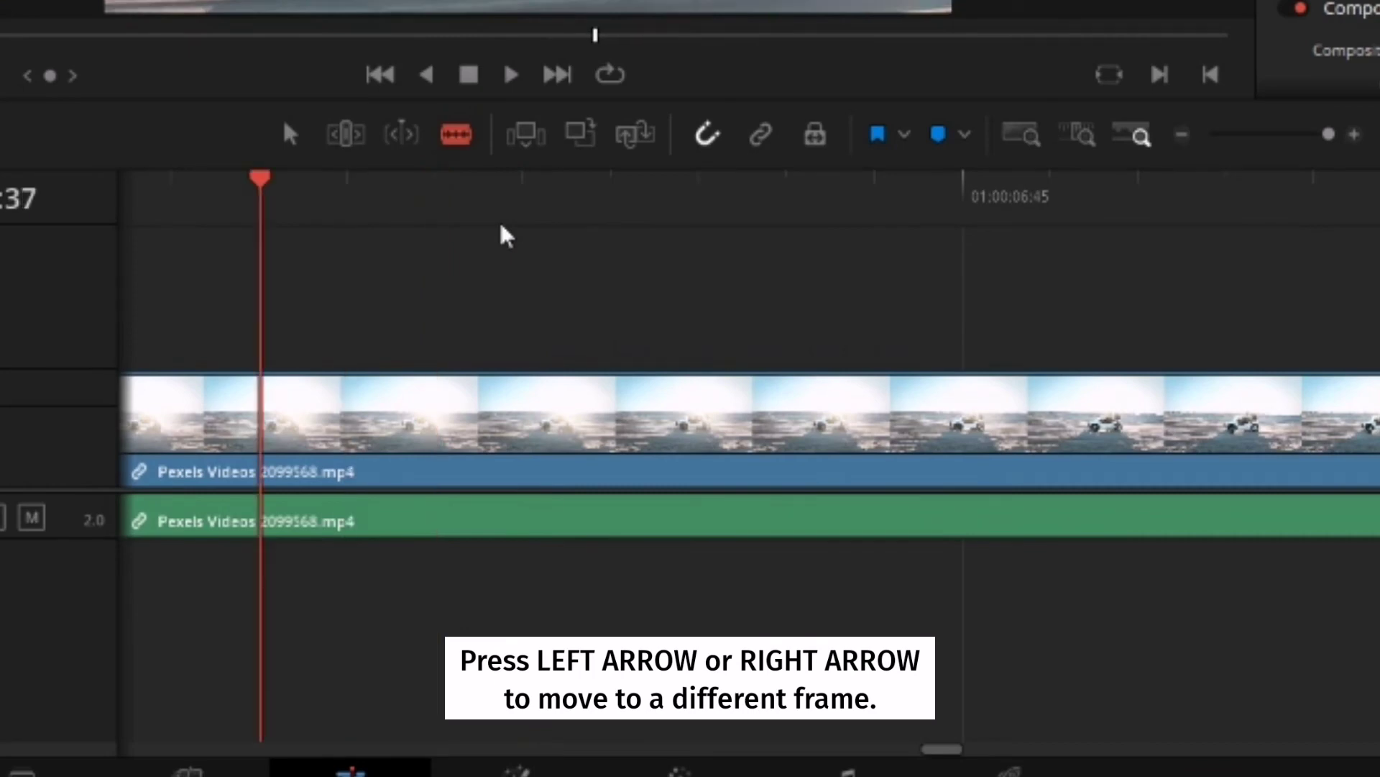
{"action": "key", "text": "Right"}
{"action": "key", "text": "Right"}
{"action": "key", "text": "Right"}
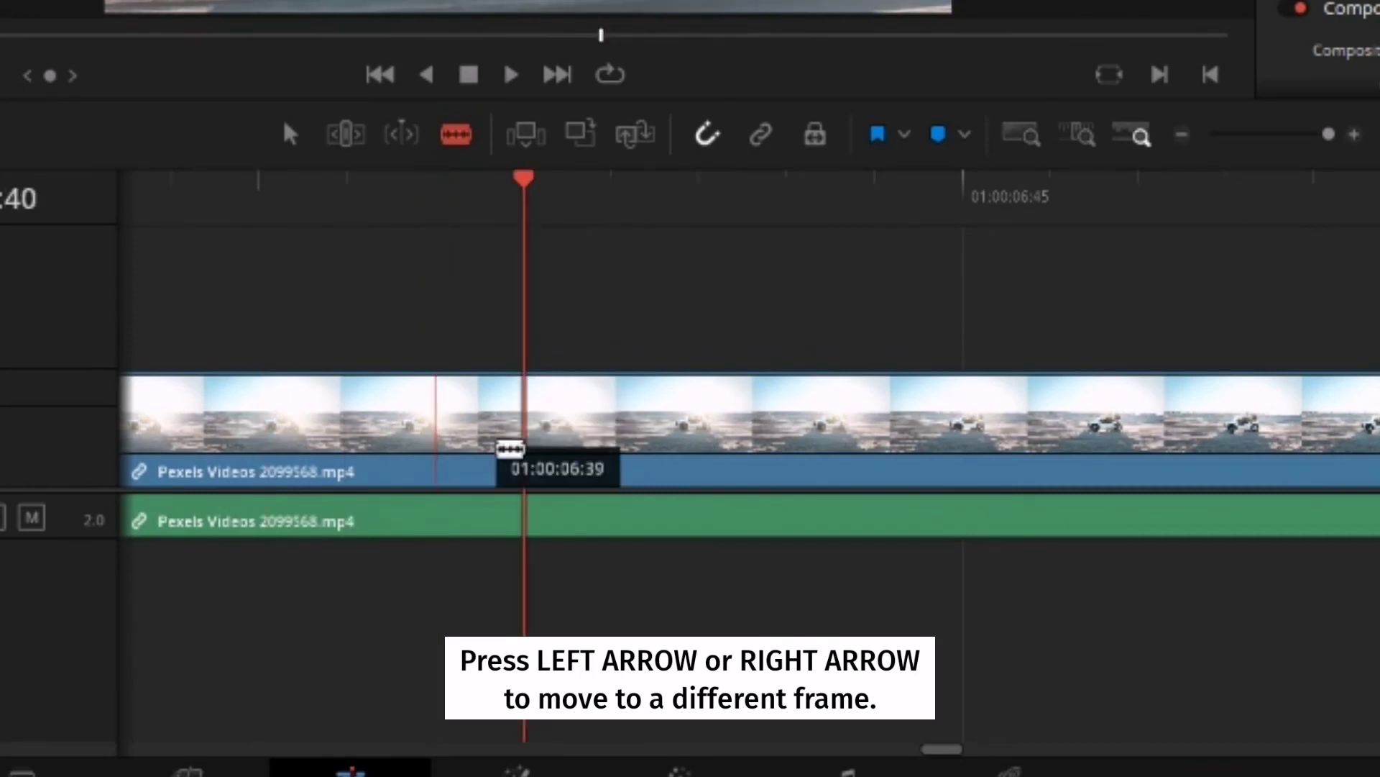
{"action": "key", "text": "Right"}
{"action": "key", "text": "Right"}
{"action": "key", "text": "Right"}
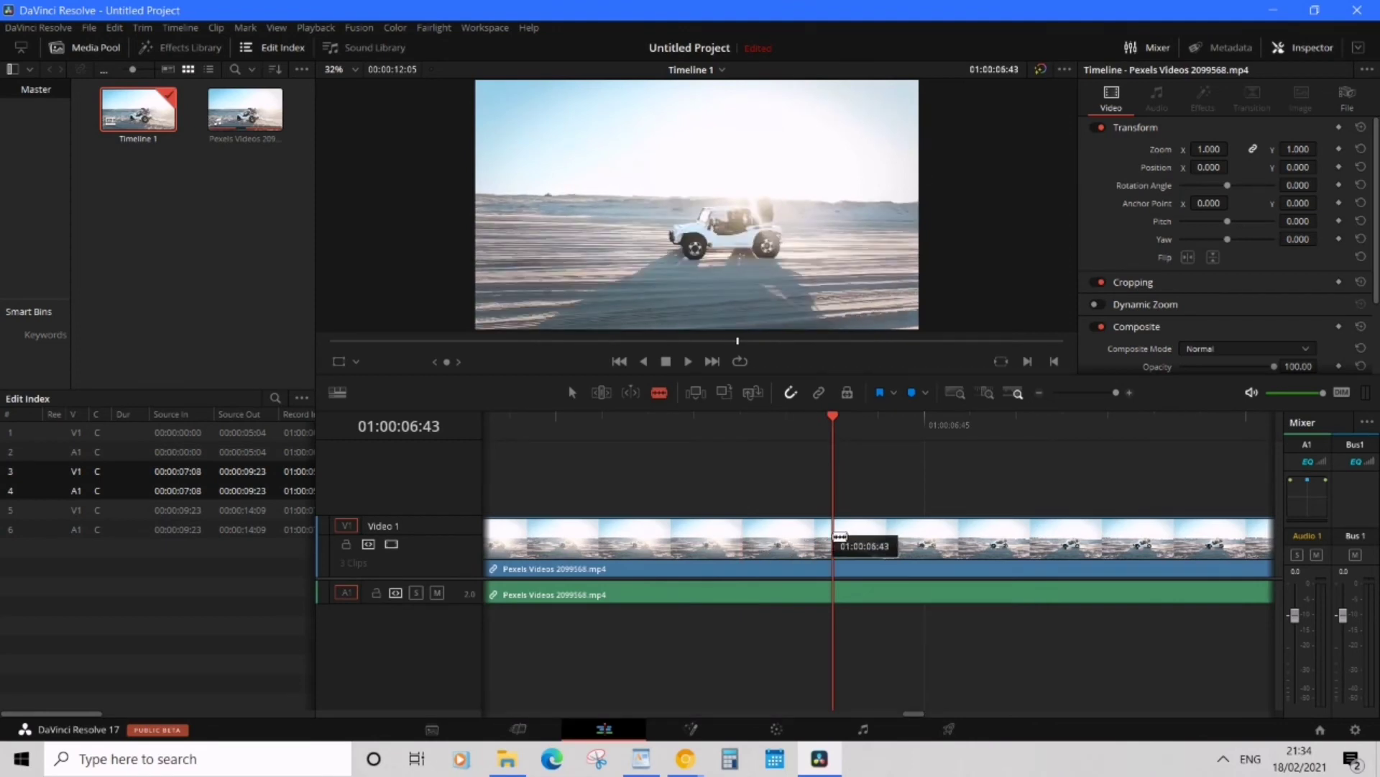
Blade-cut V1 and A1 at 01:00:06:43, then again two frames earlier at 01:00:06:41
{"action": "left_click", "coordinate": [840, 537]}
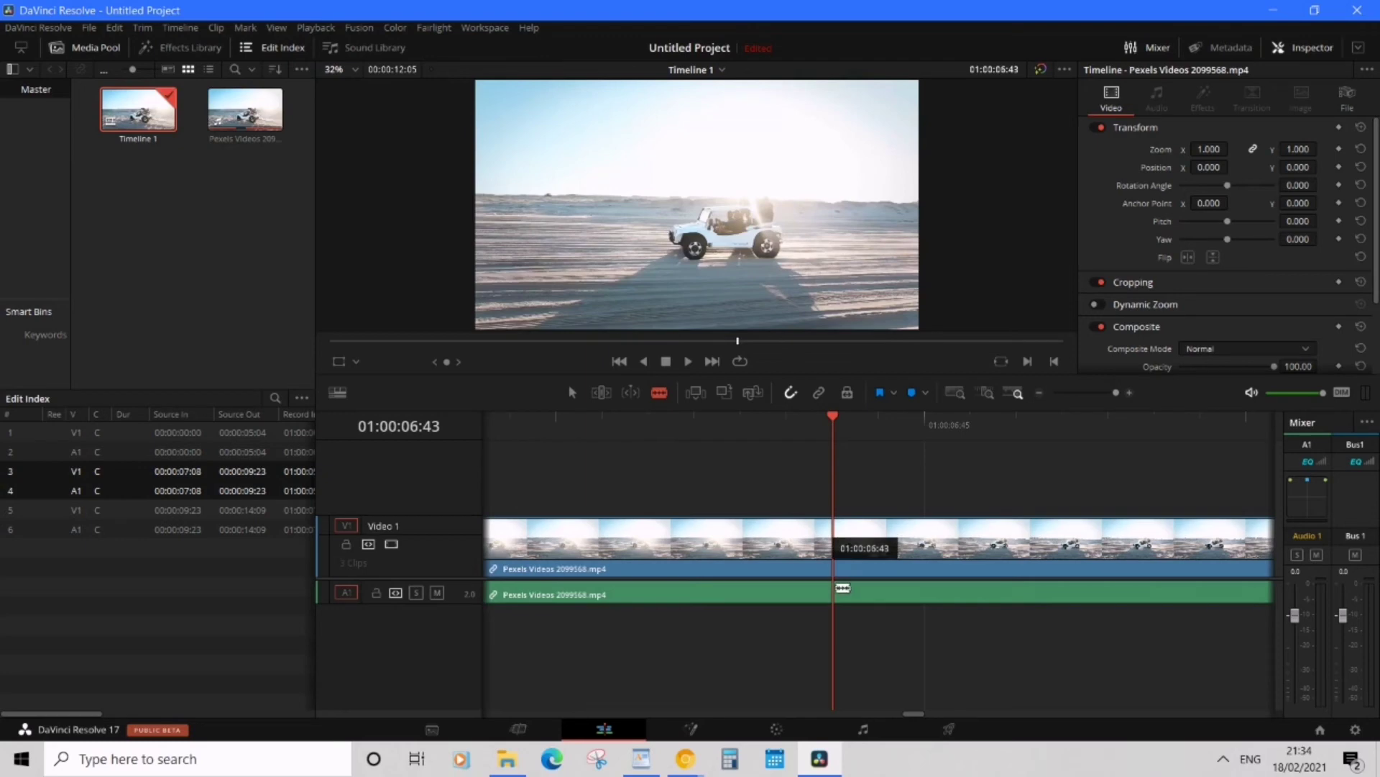
{"action": "left_click", "coordinate": [840, 590]}
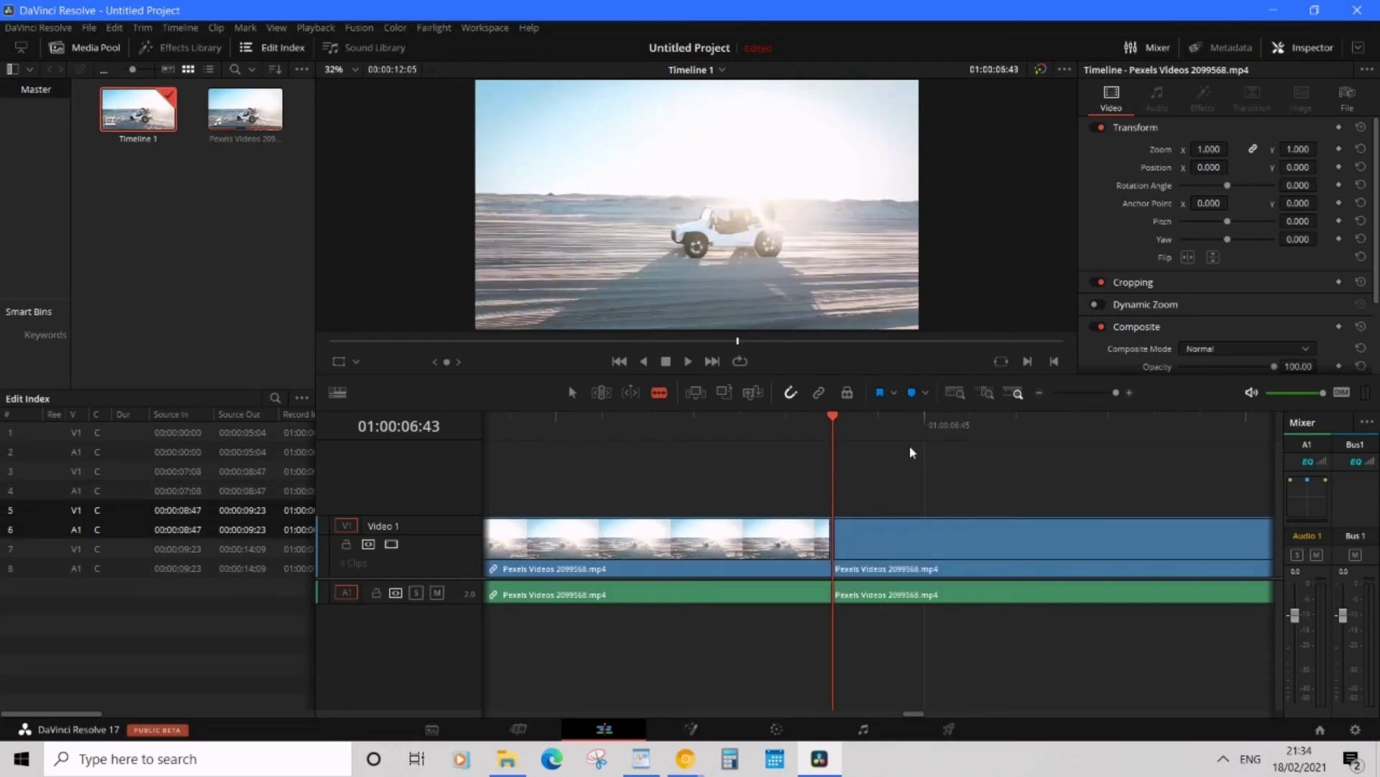
{"action": "key", "text": "Left"}
{"action": "key", "text": "Left"}
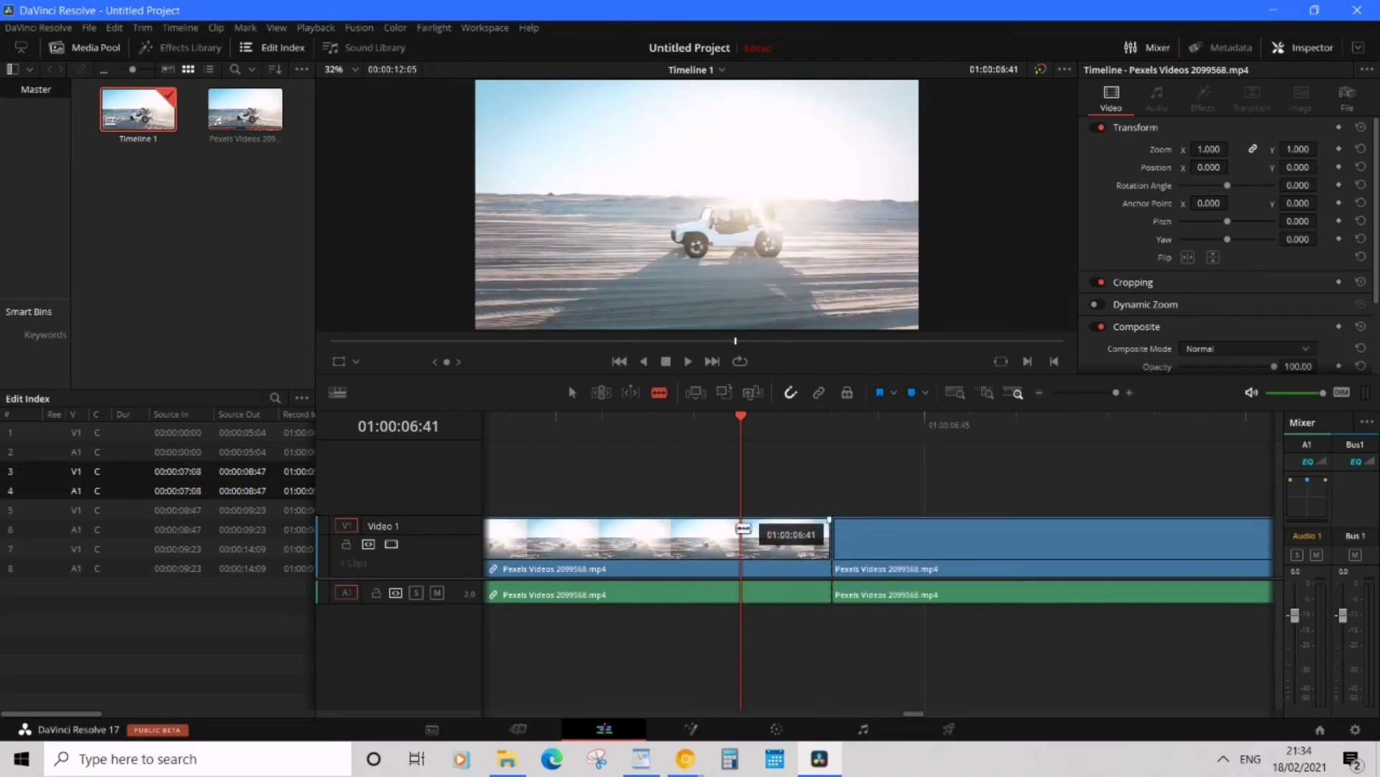
{"action": "left_click", "coordinate": [741, 575]}
{"action": "left_click", "coordinate": [740, 593]}
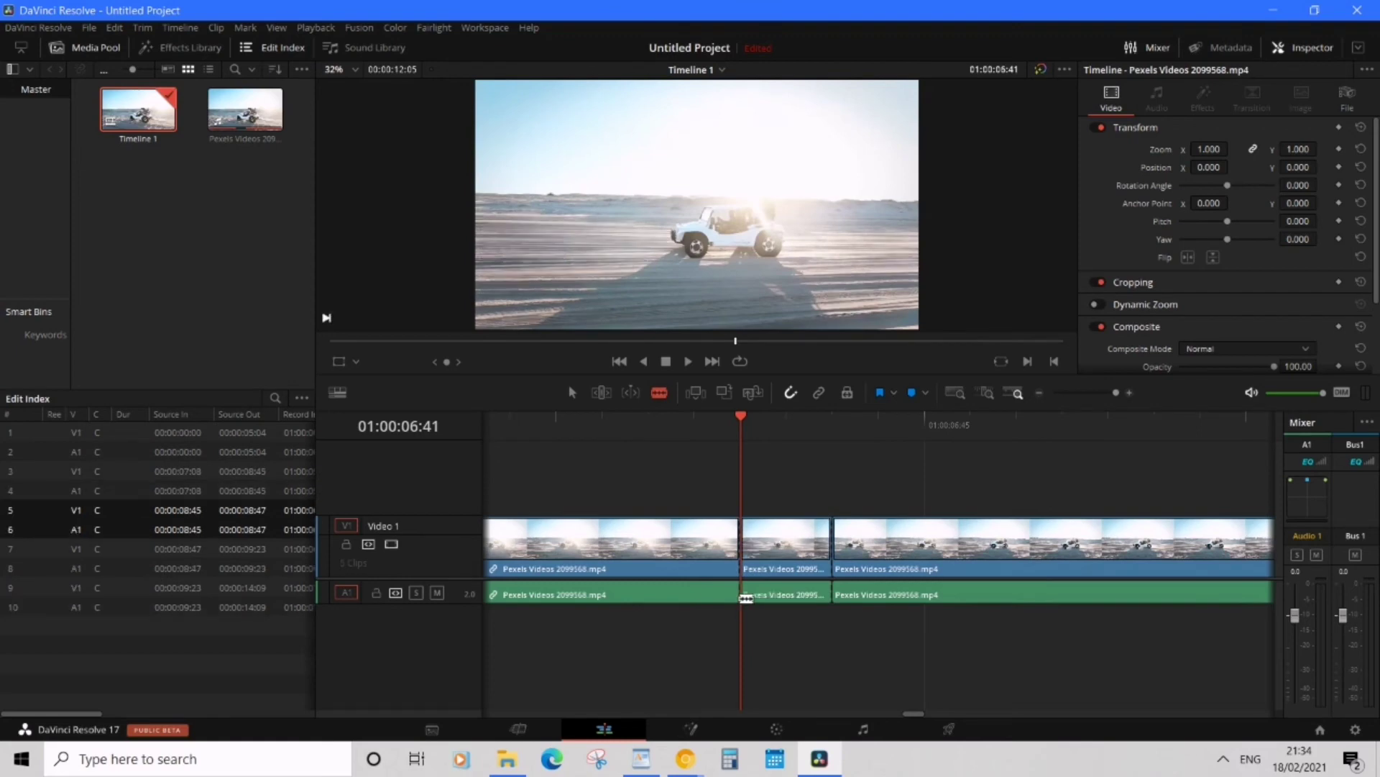
Select the two-frame piece between the cuts and ripple-delete it so the clips meet at 01:00:06:41
{"action": "key", "text": "a"}
{"action": "left_click", "coordinate": [814, 541]}
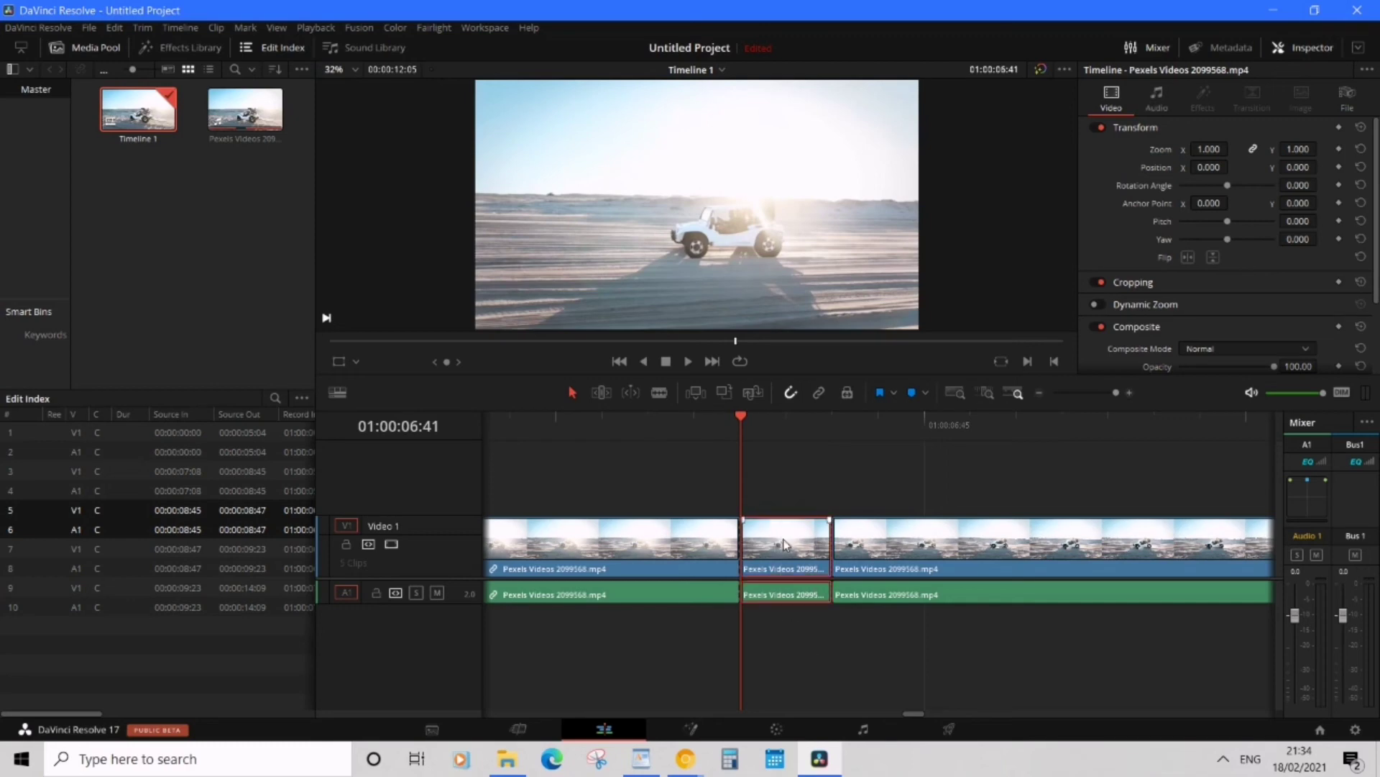
{"action": "key", "text": "Delete"}
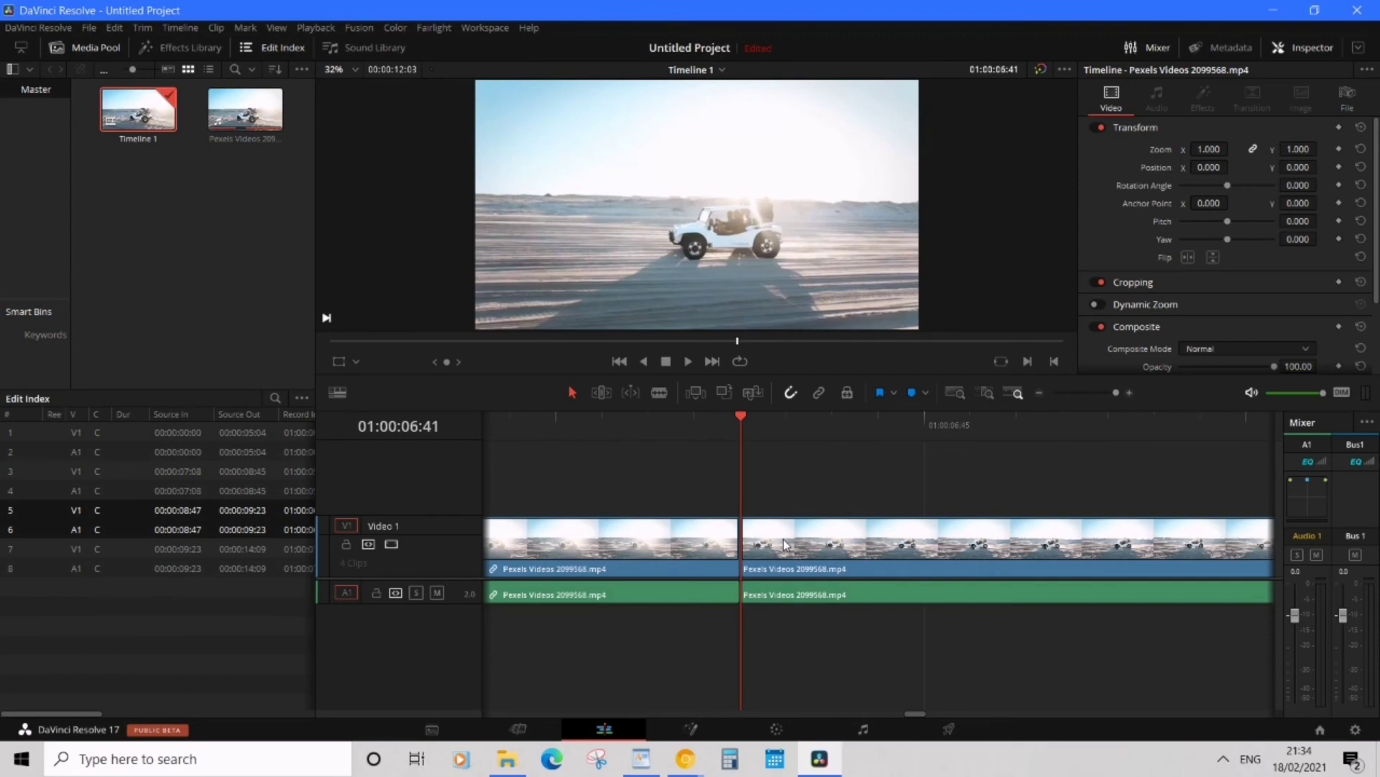